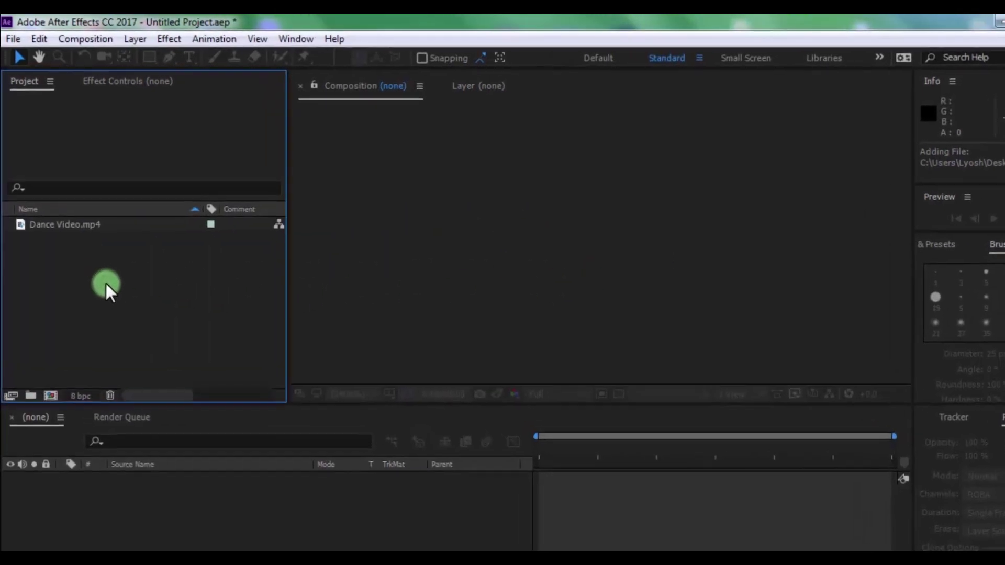
Step: Create the Dance Video composition from the footage and pick the 27 px Brush
mouse_move(56, 210)
mouse_down()
mouse_move(66, 290)
mouse_move(151, 438)
mouse_up()
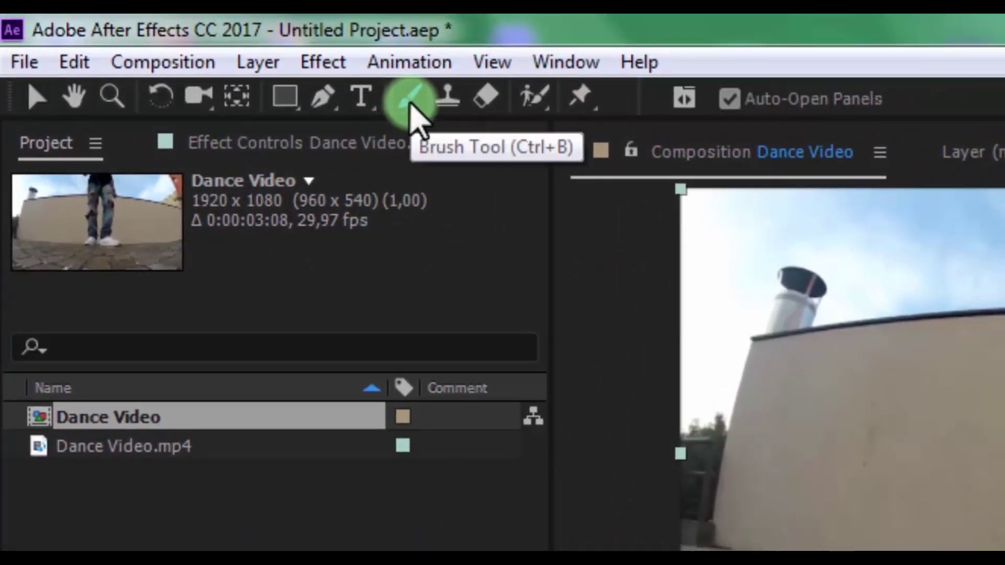
click(409, 109)
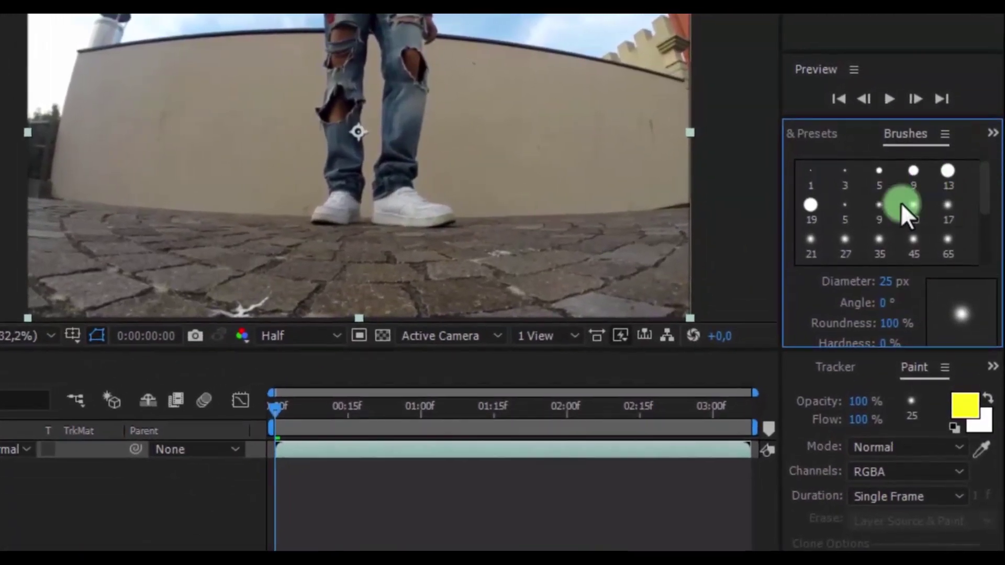
click(845, 244)
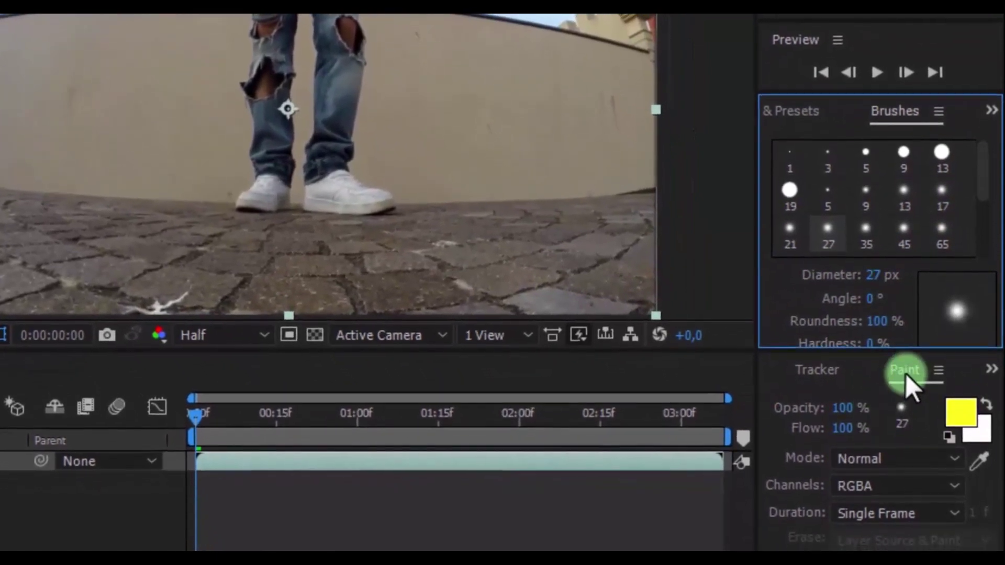
Step: Set the brush's Paint Duration to Single Frame, then close the panels list
click(905, 371)
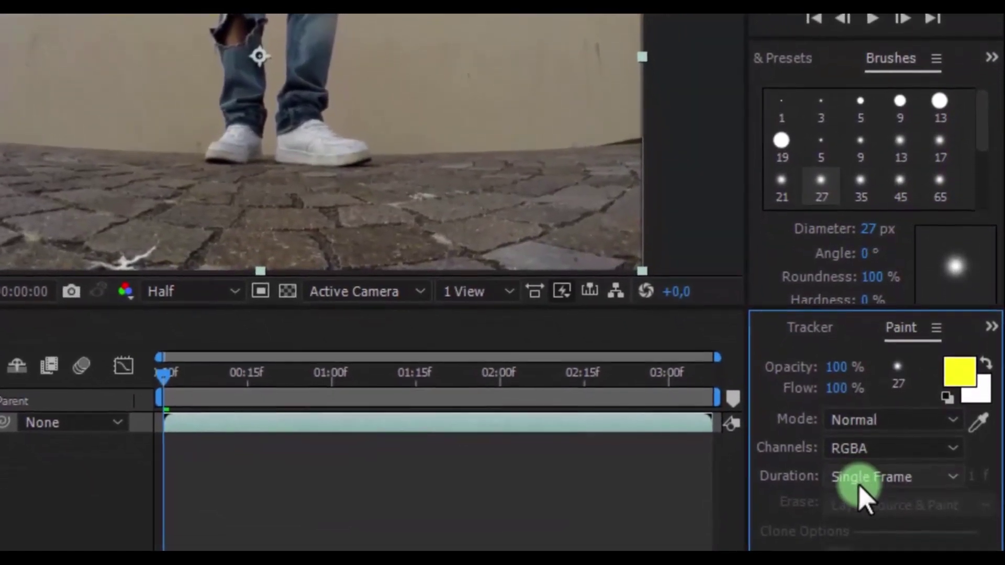
click(859, 484)
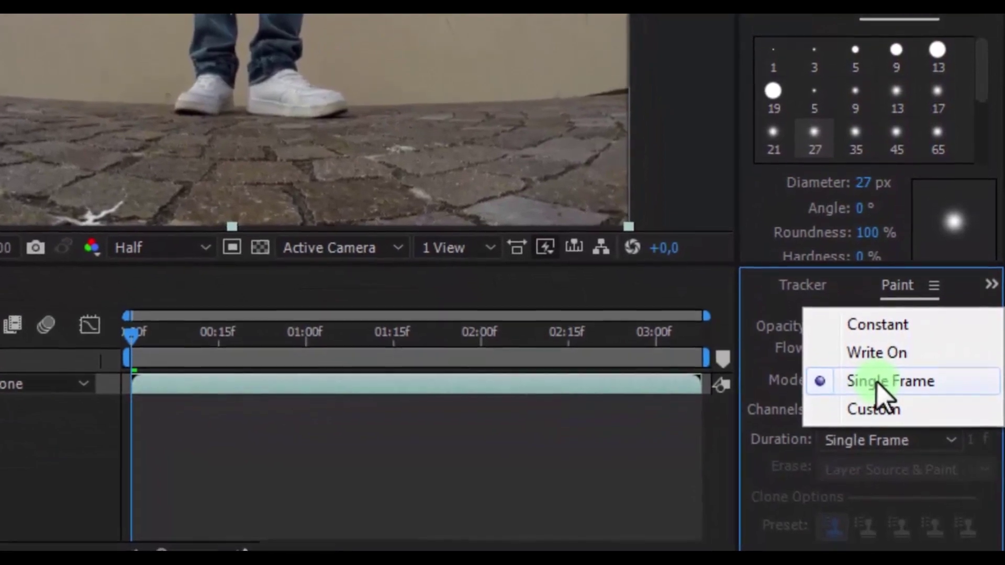
click(880, 383)
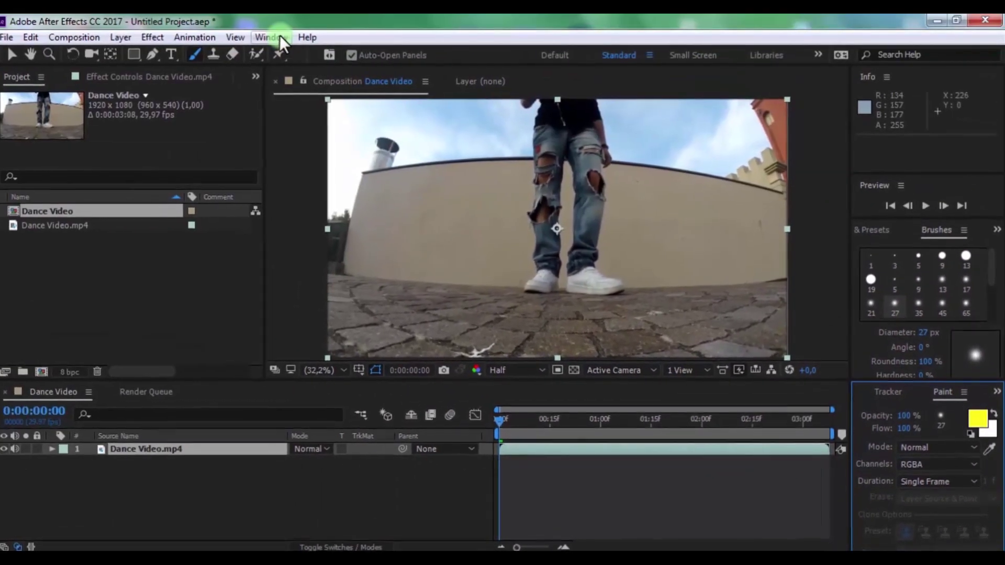
click(277, 37)
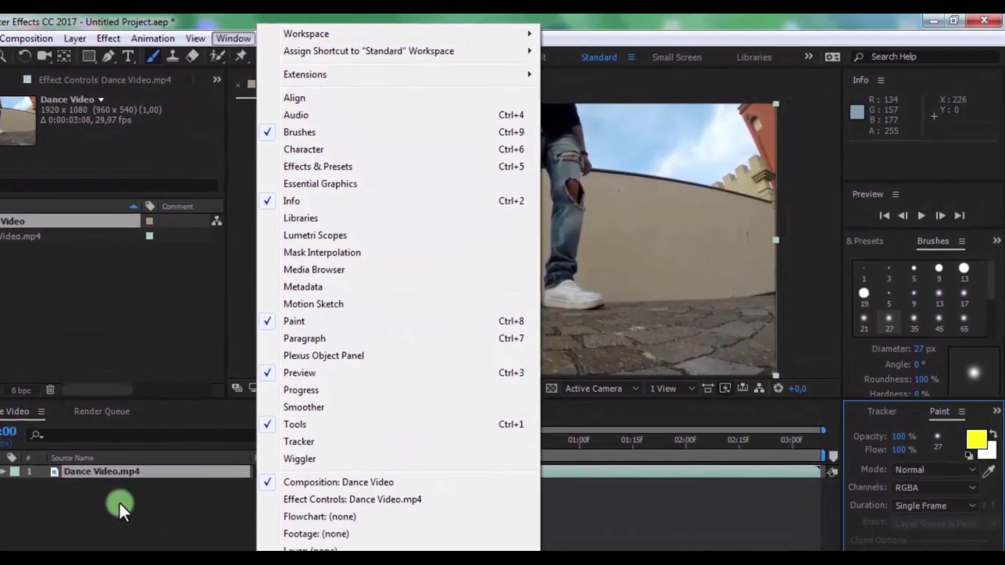
click(120, 504)
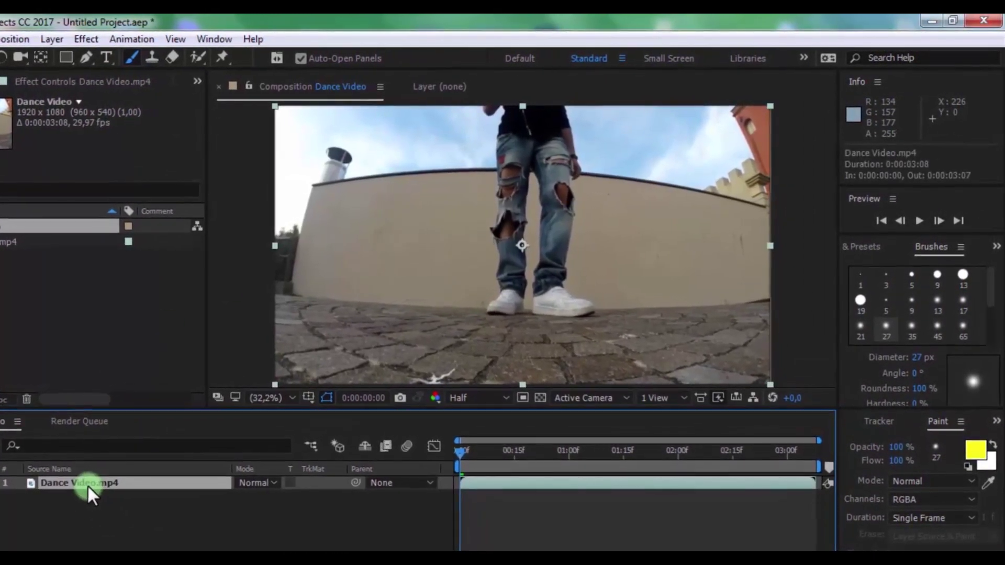
Step: Open the Dance Video layer in its own Layer panel
double_click(87, 484)
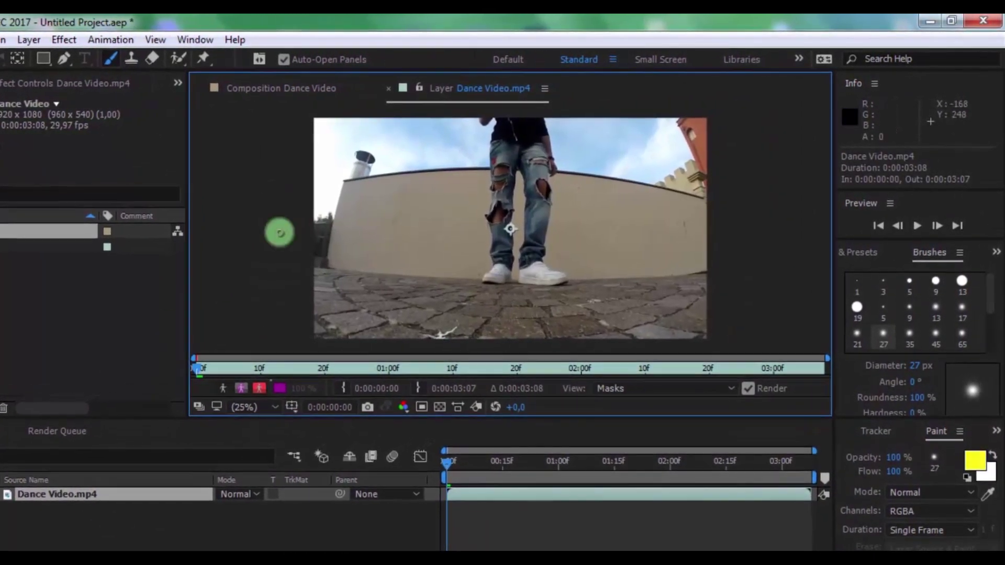
click(337, 89)
click(424, 88)
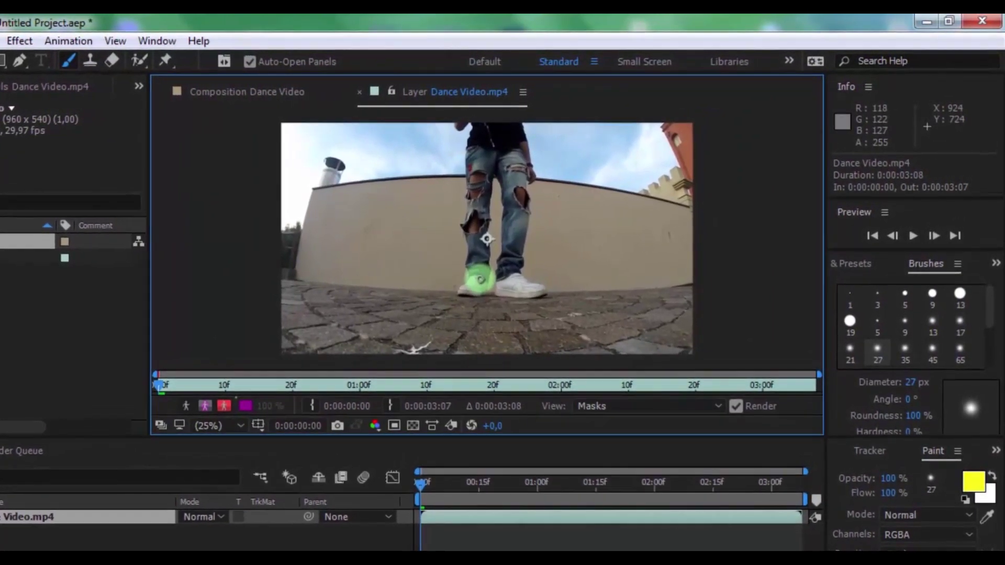
Step: At 0:00:00:26, centre the zoomed view on the shoes, re-select Brush, and check the yellow swatch
drag(418, 487, 506, 497)
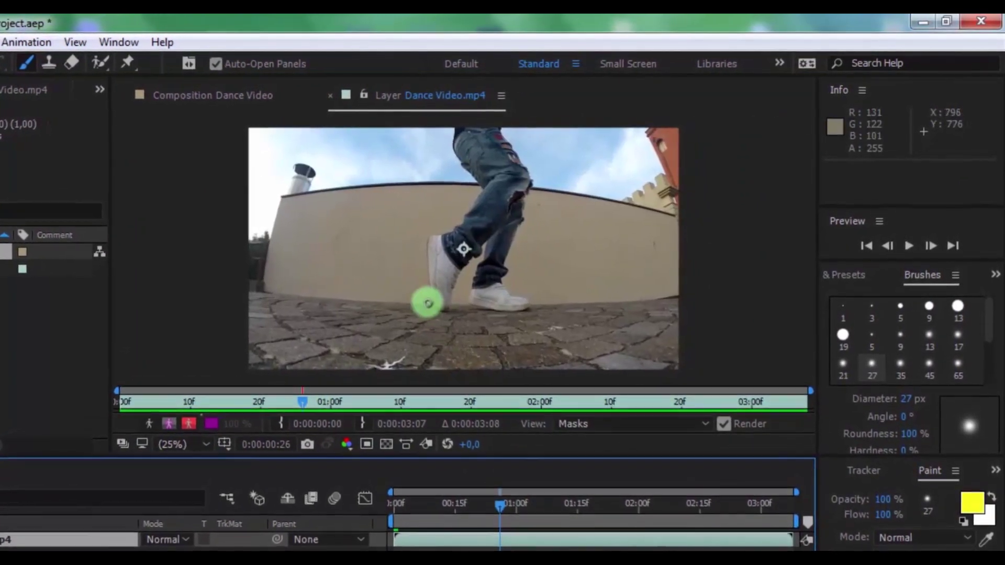
scroll(428, 303, up, 2)
drag(431, 305, 454, 270)
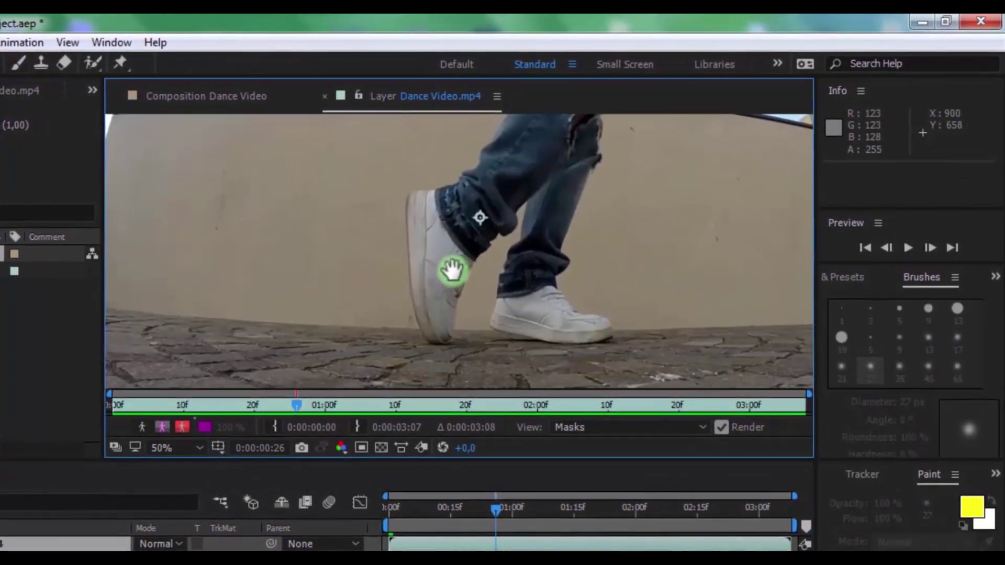
key(ctrl+b)
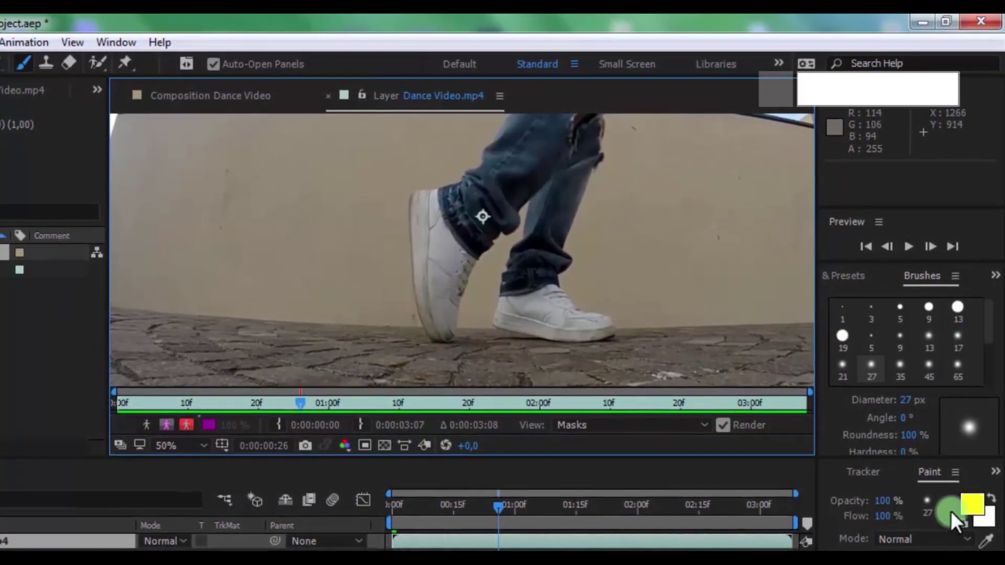
click(968, 502)
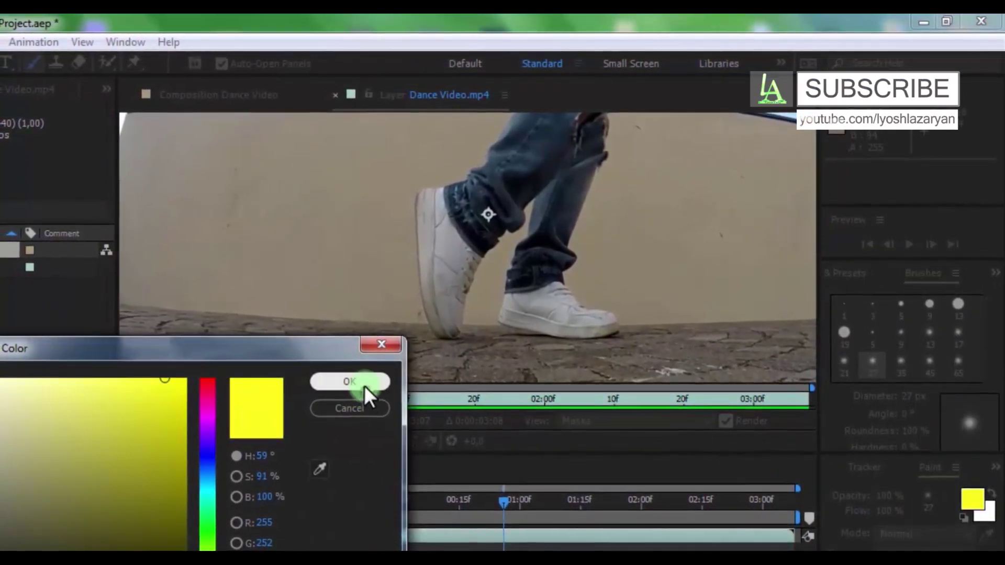
Step: Confirm yellow and, a few frames in, paint a streak up from the heel
click(349, 382)
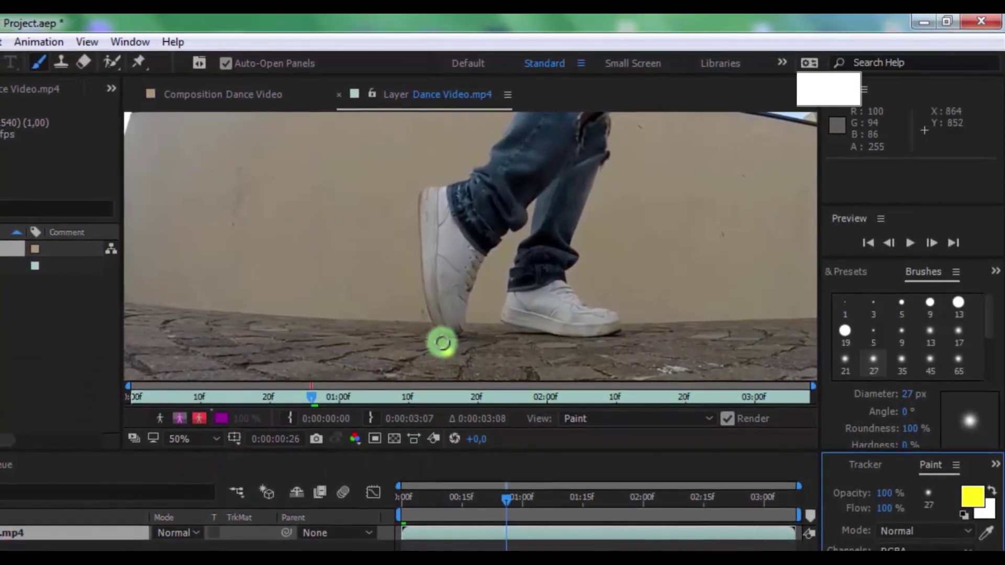
click(932, 241)
click(642, 306)
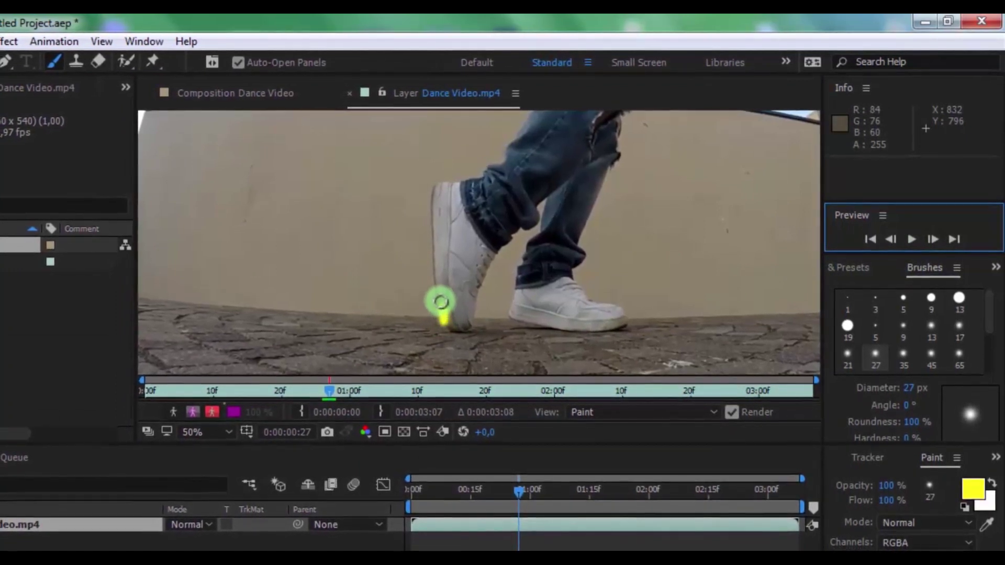
click(470, 304)
drag(445, 293, 445, 269)
click(932, 236)
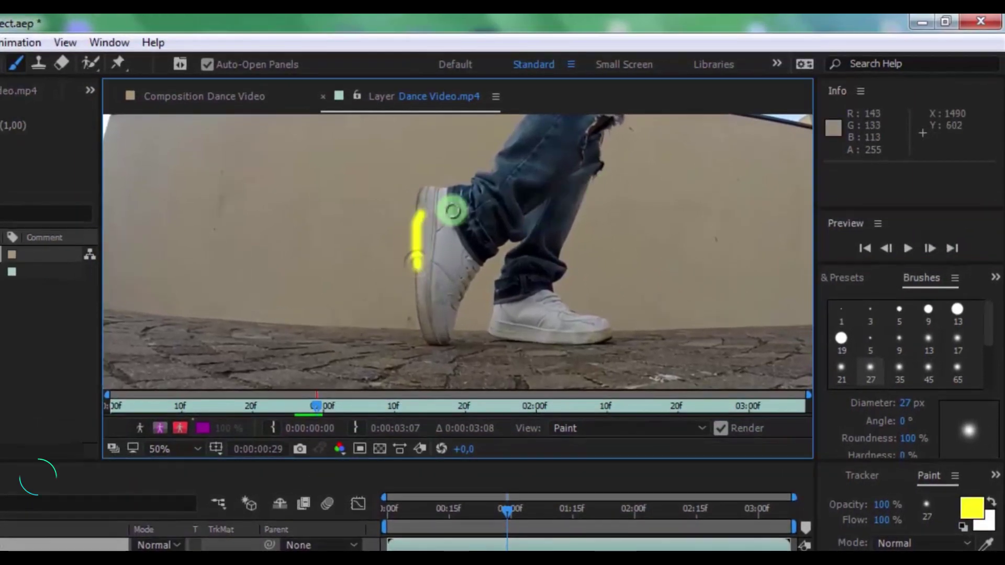
click(930, 249)
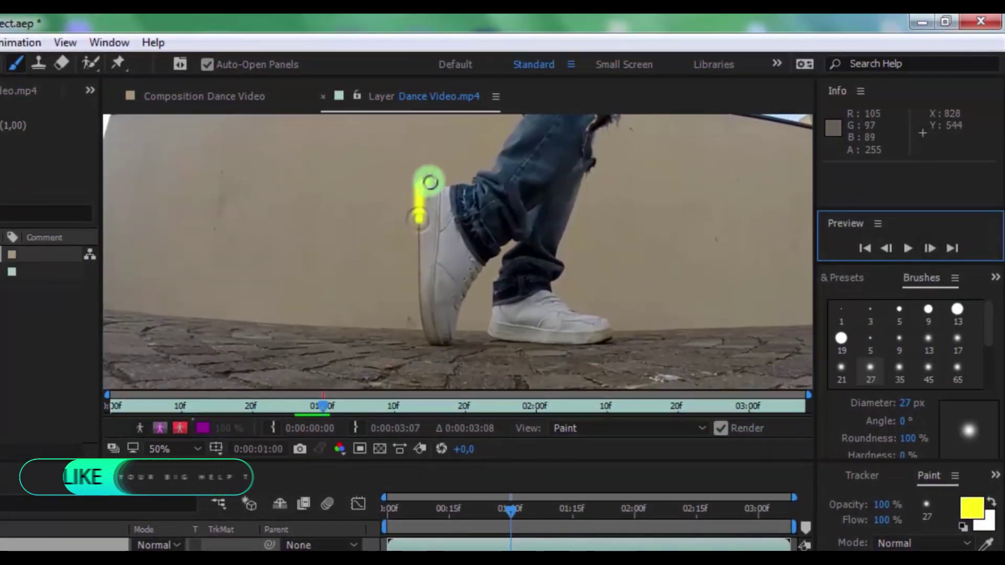
click(902, 249)
click(928, 249)
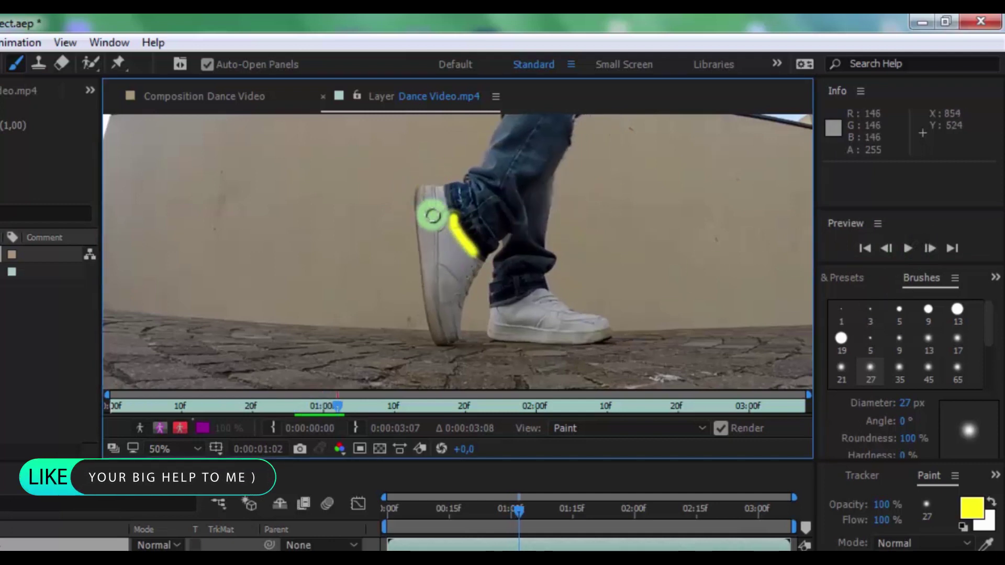
click(930, 248)
Step: Paint yellow strokes along the shoe on two later frames
drag(454, 232, 481, 260)
click(928, 248)
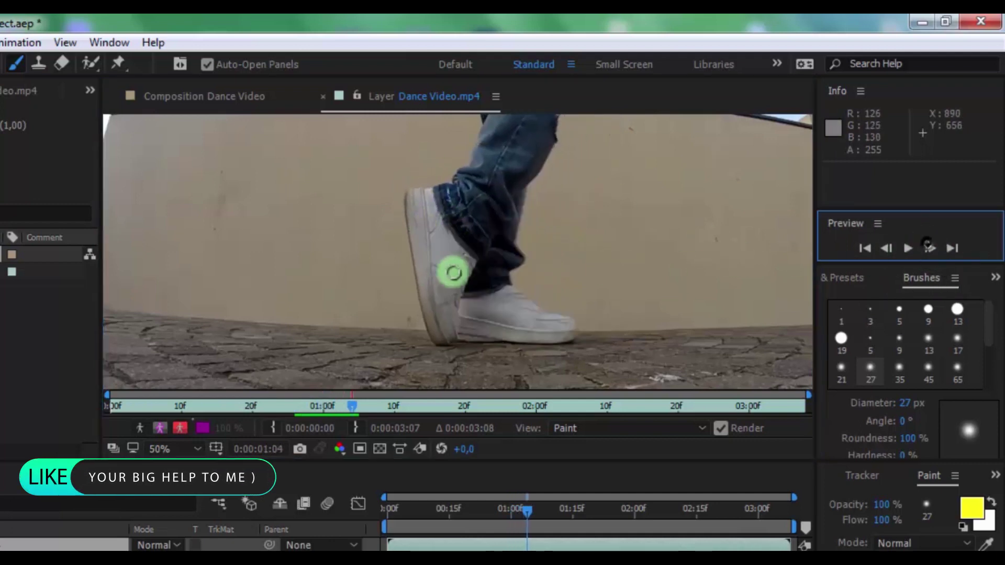
click(930, 249)
drag(429, 289, 435, 323)
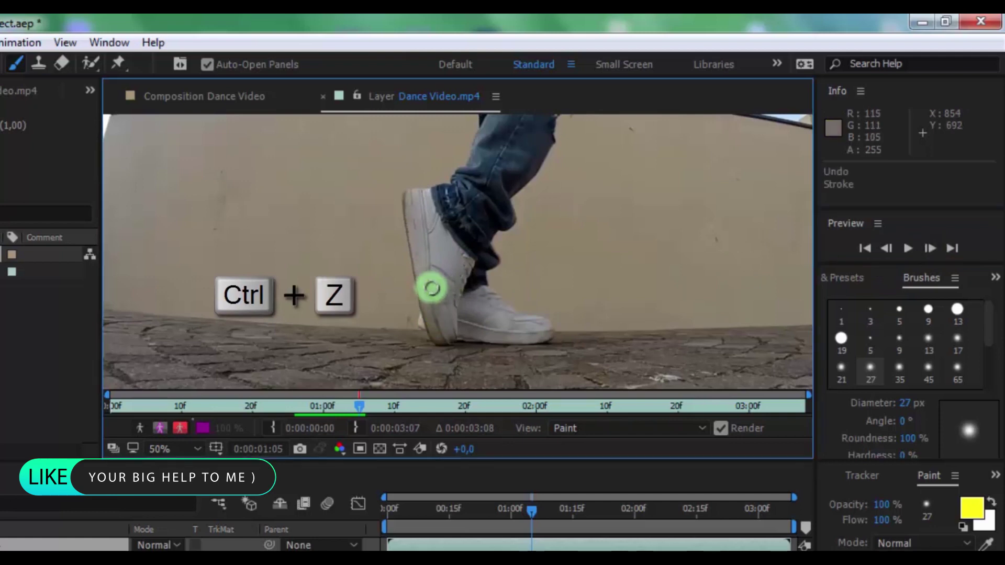
click(928, 248)
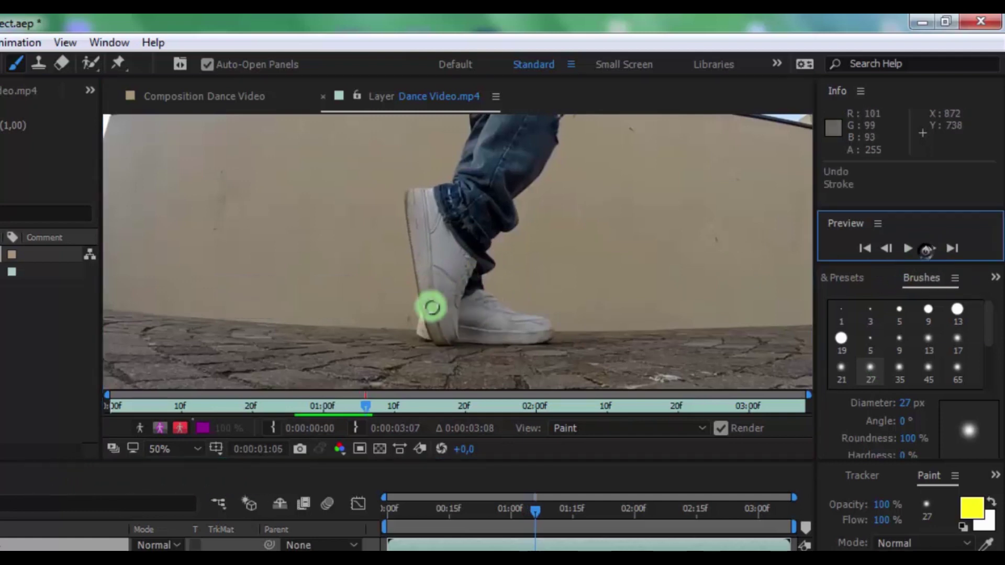
click(930, 248)
click(930, 249)
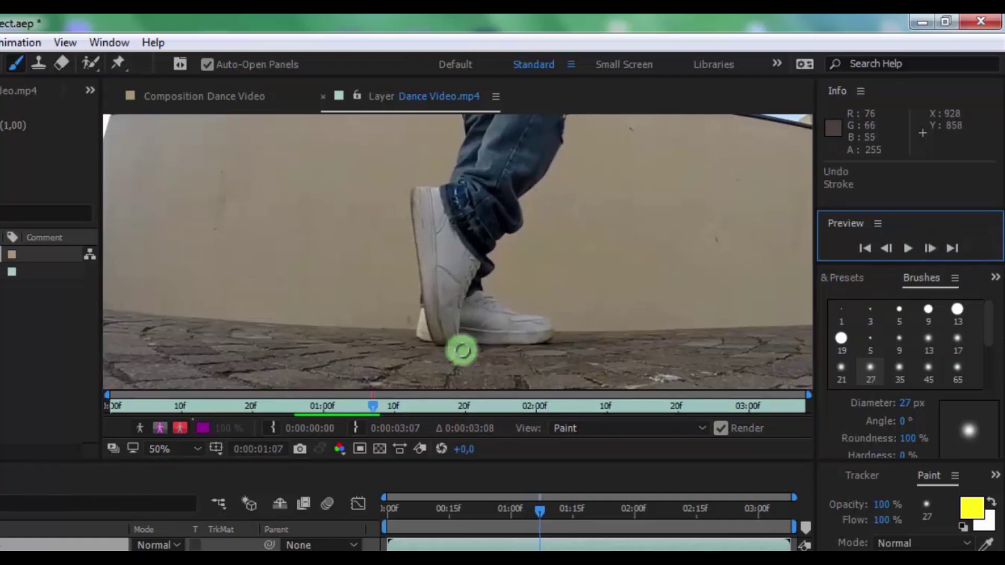
click(929, 249)
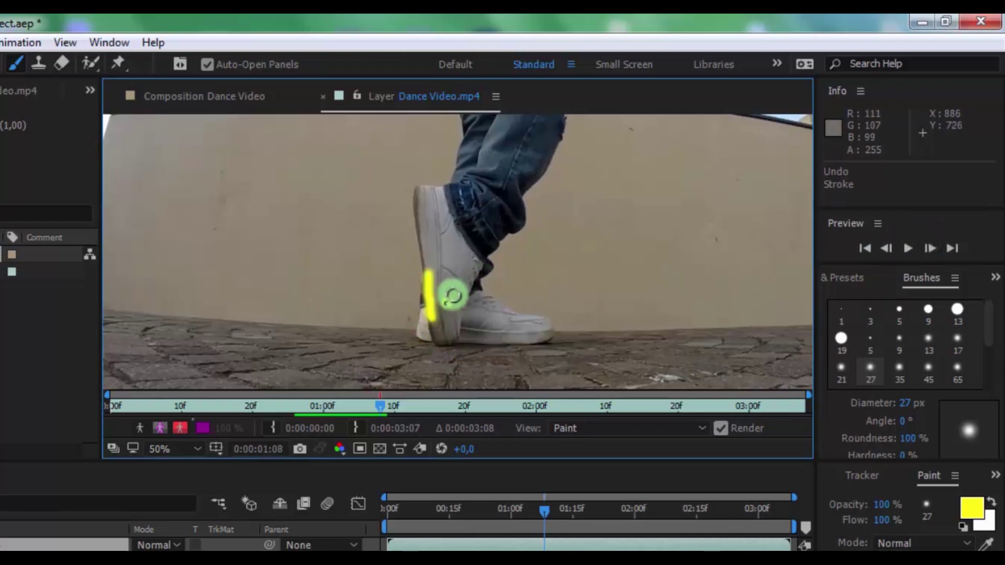
Step: Several frames on, paint yellow along the shoe edge and beside the shoe
click(928, 248)
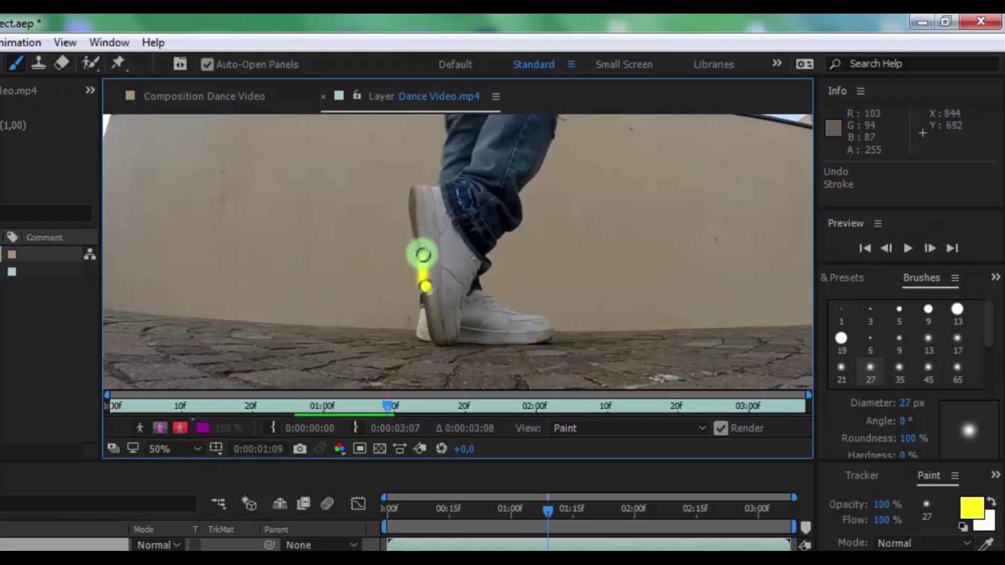
click(929, 248)
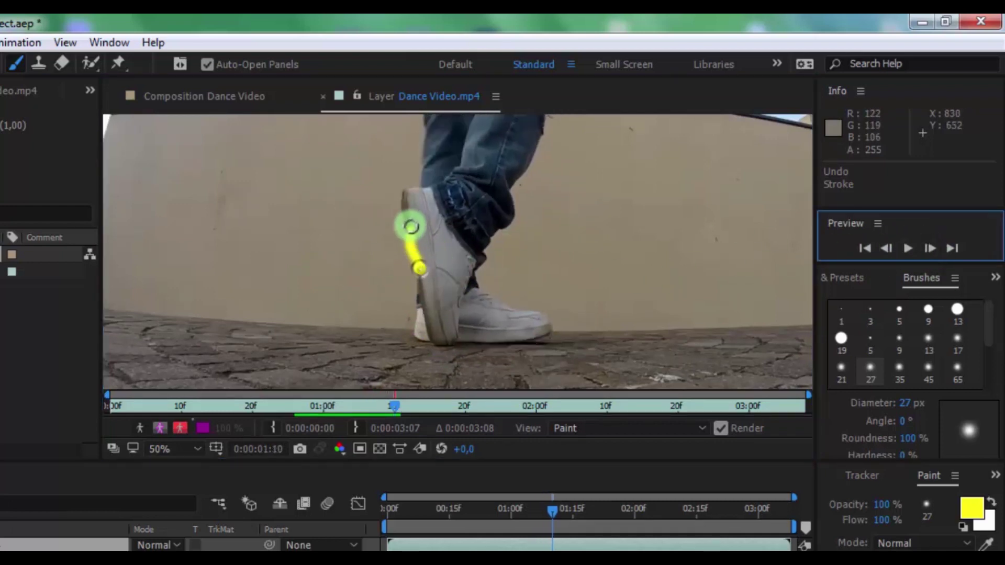
click(929, 248)
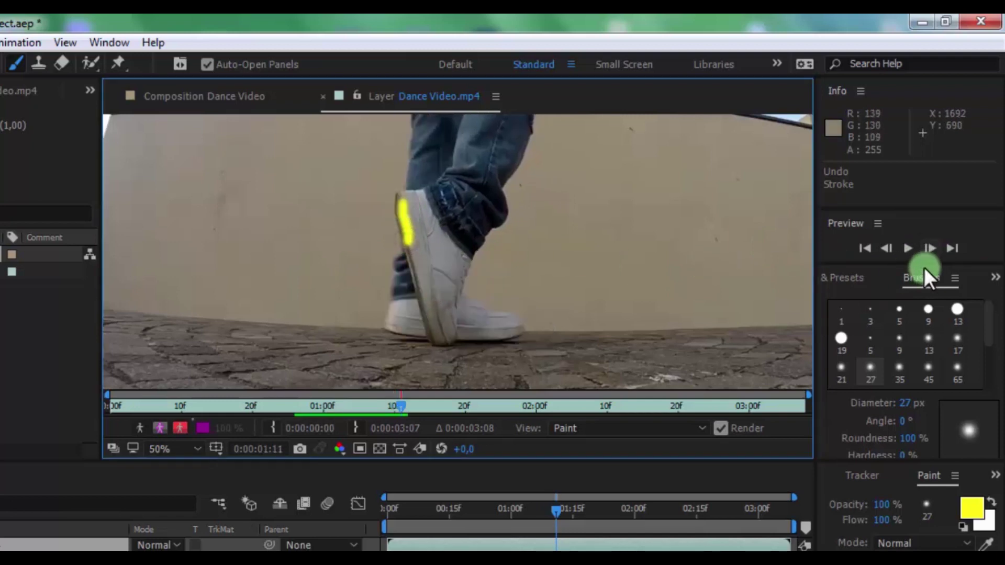
click(930, 248)
click(930, 248)
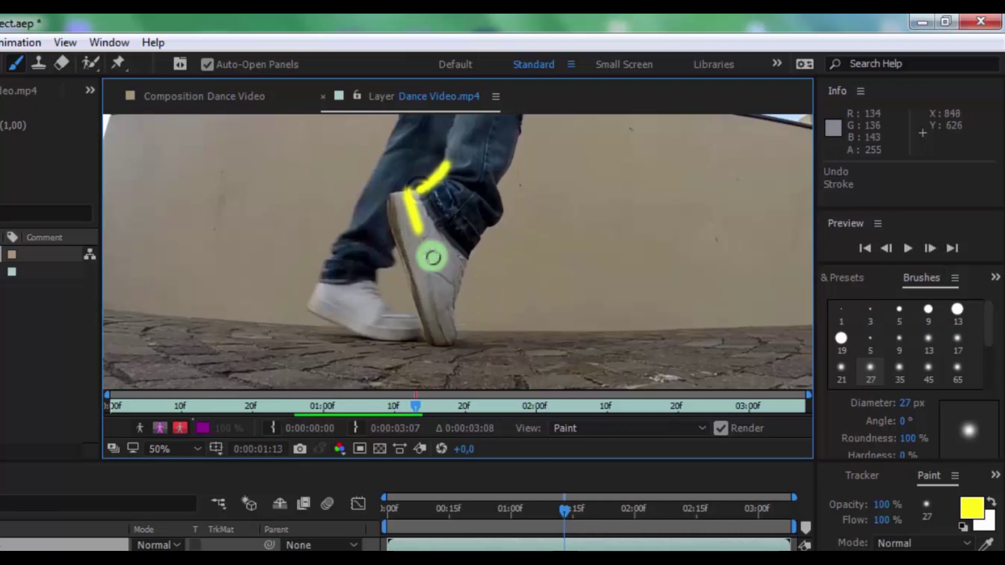
drag(417, 233, 425, 269)
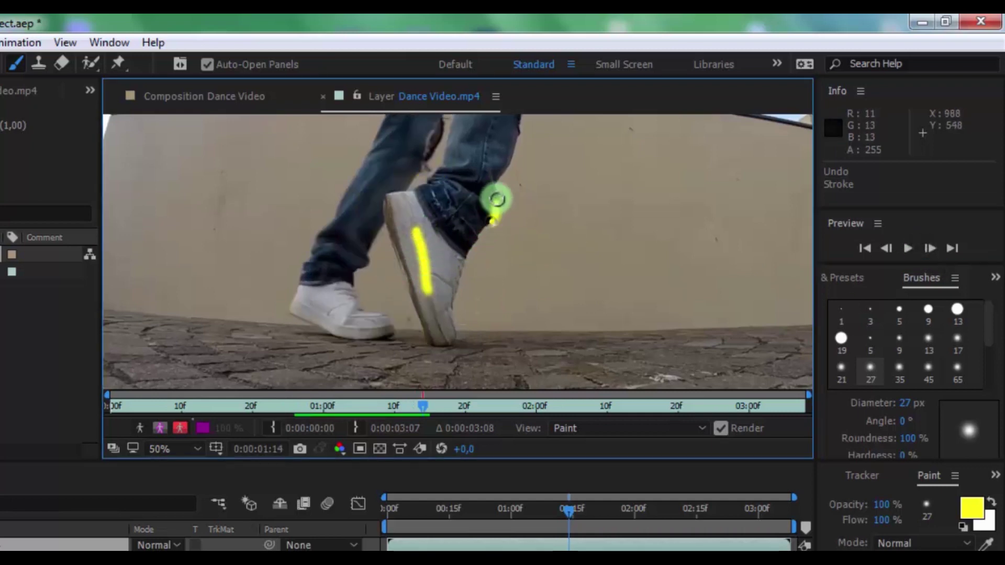
click(930, 248)
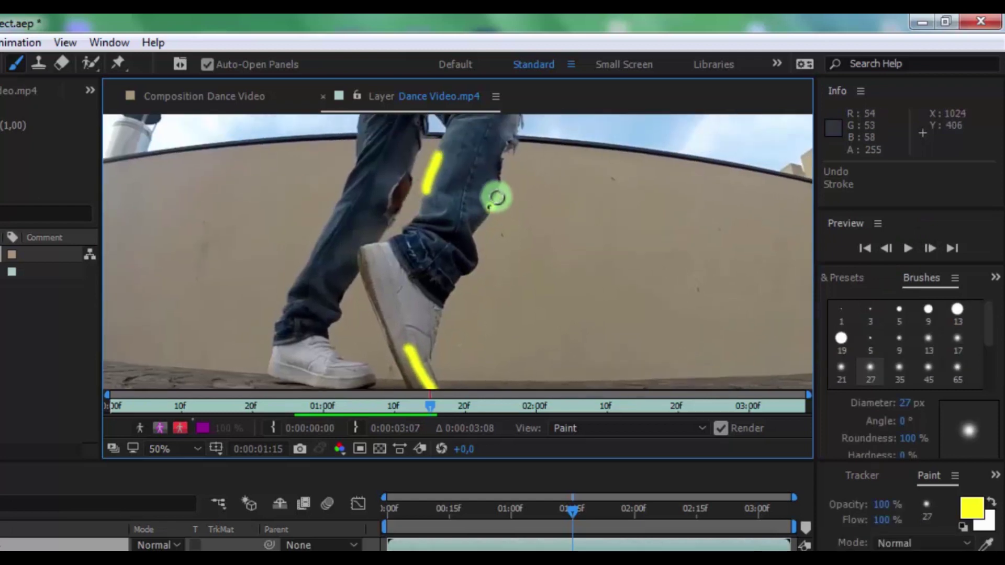
click(930, 248)
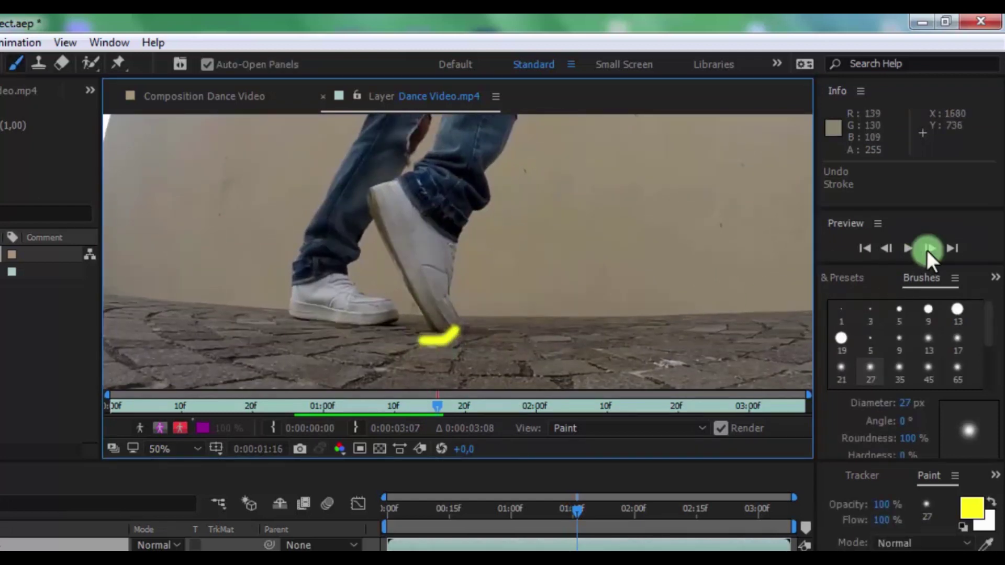
click(929, 250)
drag(430, 341, 379, 322)
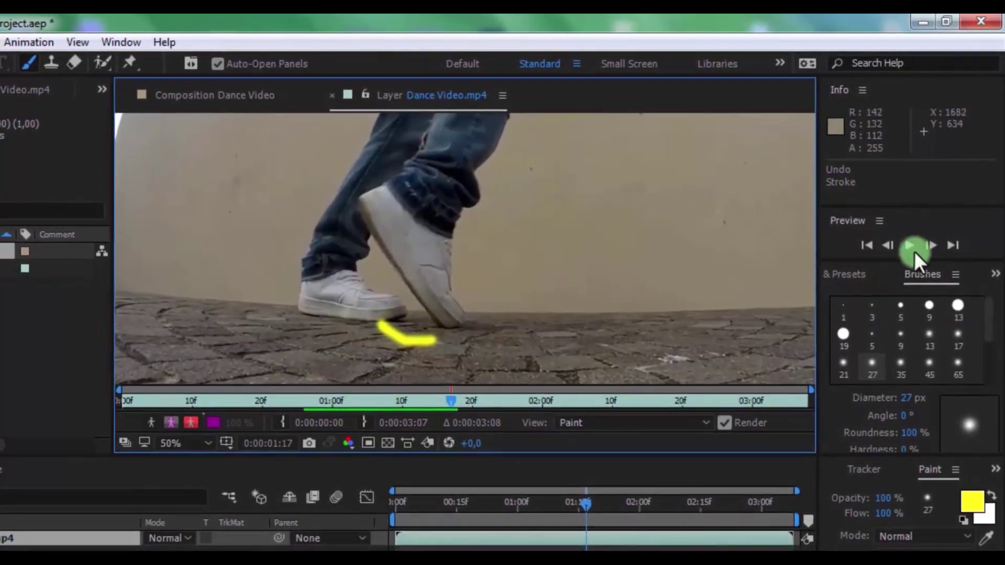
Step: Advance one frame and change the foreground paint colour from yellow to magenta
click(930, 246)
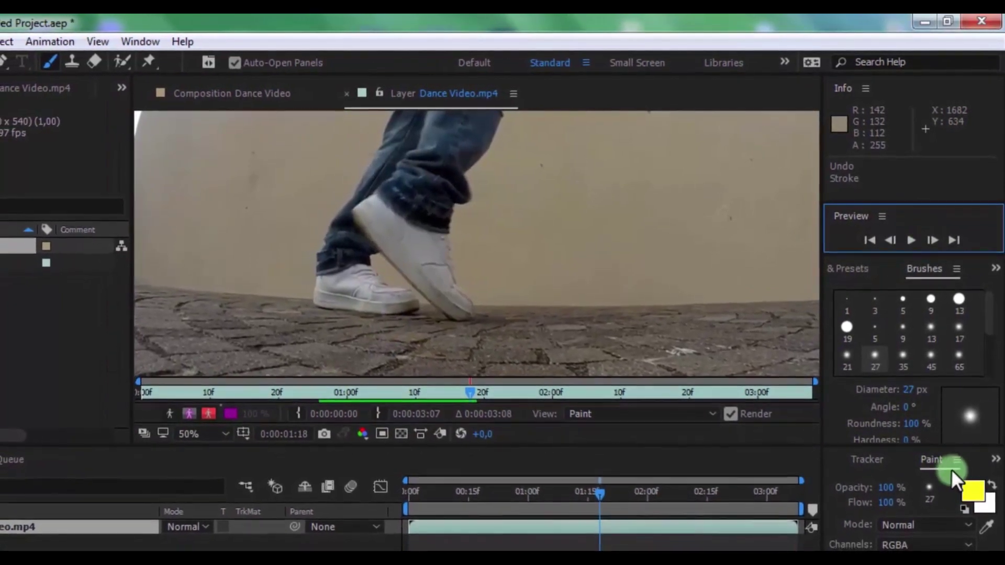
click(973, 485)
mouse_move(321, 334)
mouse_down()
mouse_move(272, 297)
mouse_move(291, 303)
mouse_up()
drag(233, 466, 237, 359)
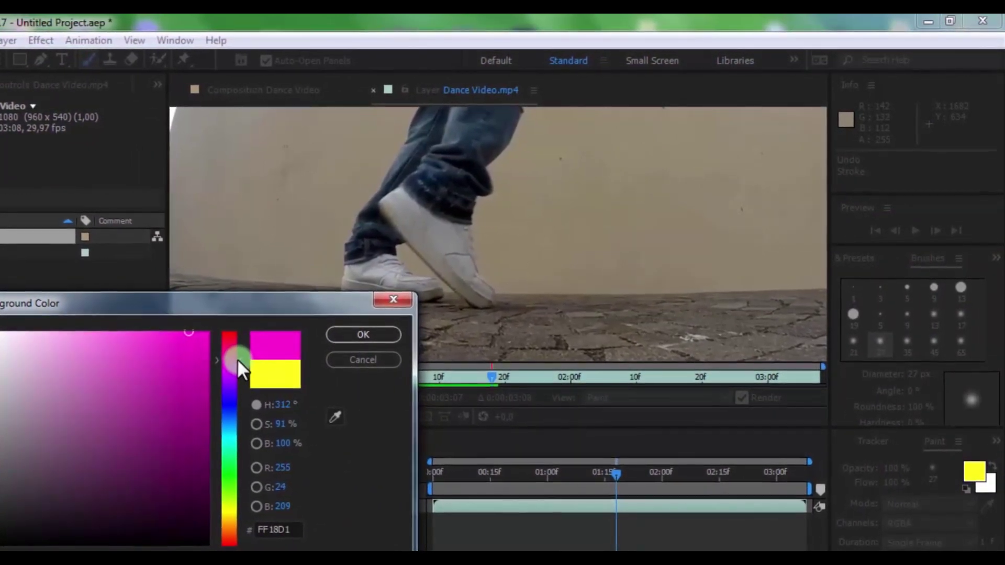
click(365, 335)
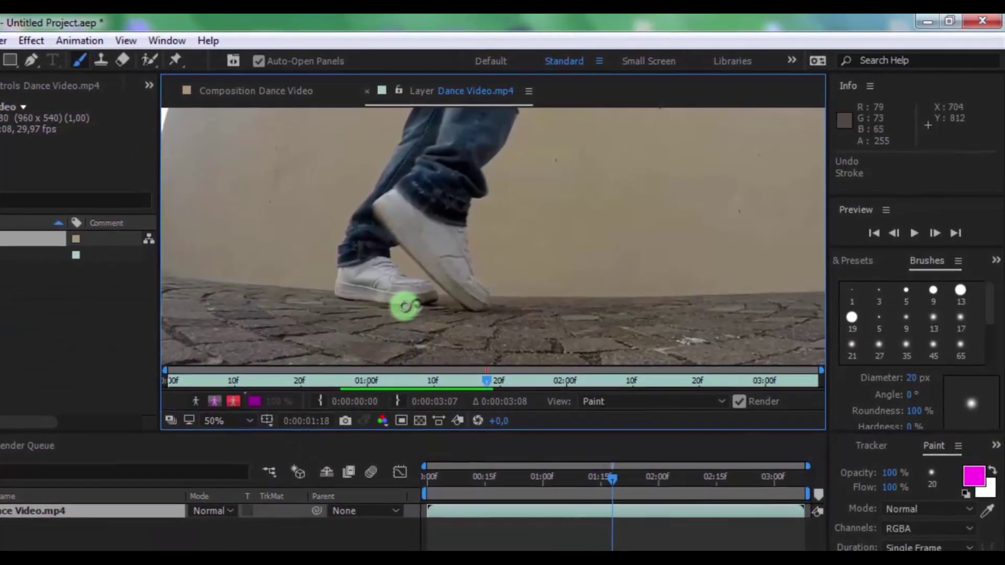
Step: Outline the shoe's bottom edge in magenta, enlarge the brush, and fill the shoe front
drag(404, 306, 328, 289)
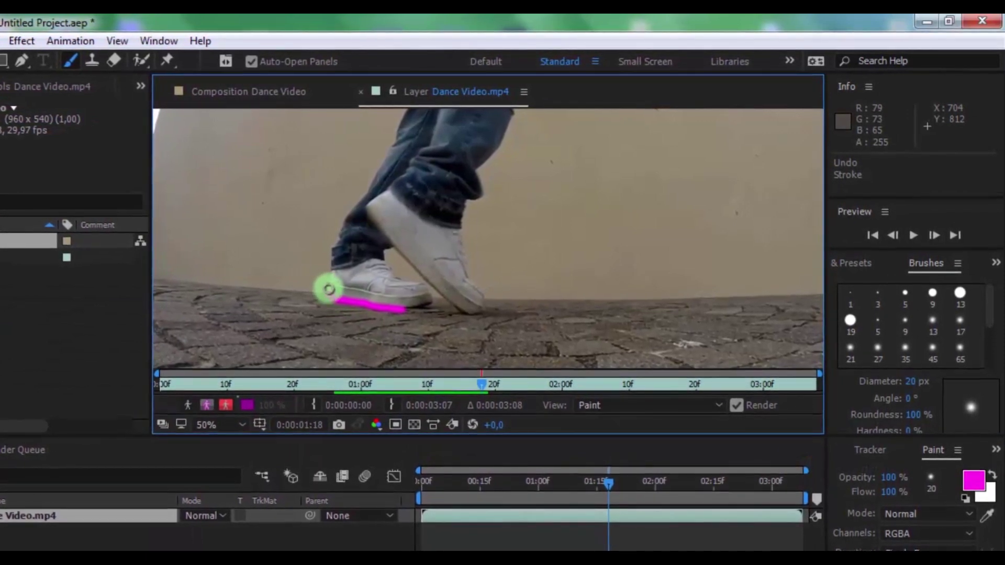
mouse_move(327, 294)
mouse_down()
mouse_move(370, 261)
mouse_move(413, 294)
mouse_move(390, 318)
mouse_move(379, 305)
mouse_move(321, 306)
mouse_up()
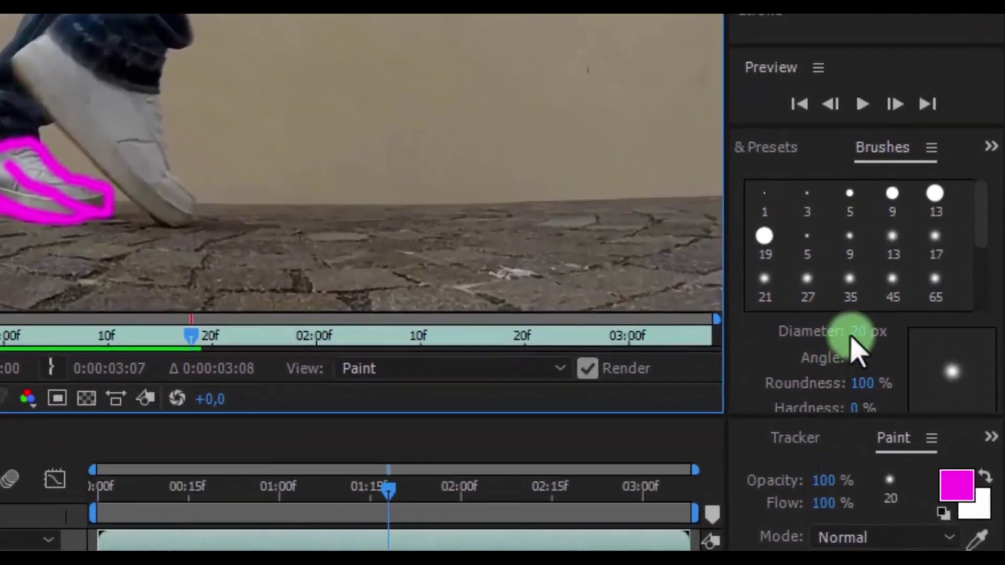
drag(901, 400, 911, 400)
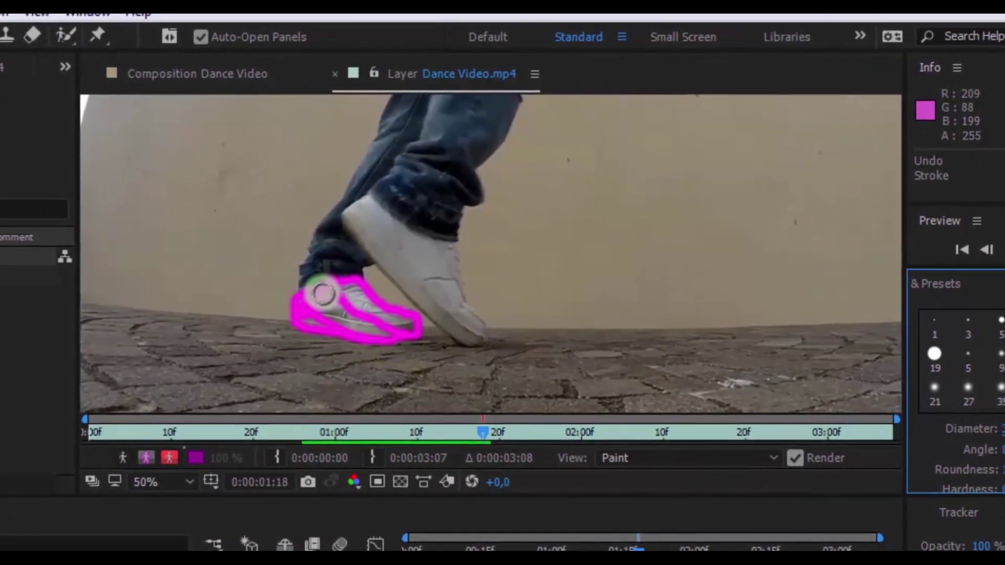
mouse_move(325, 294)
mouse_down()
mouse_move(353, 282)
mouse_move(372, 318)
mouse_move(399, 325)
mouse_move(331, 295)
mouse_move(355, 306)
mouse_move(363, 332)
mouse_move(288, 306)
mouse_move(308, 315)
mouse_move(309, 304)
mouse_move(262, 311)
mouse_up()
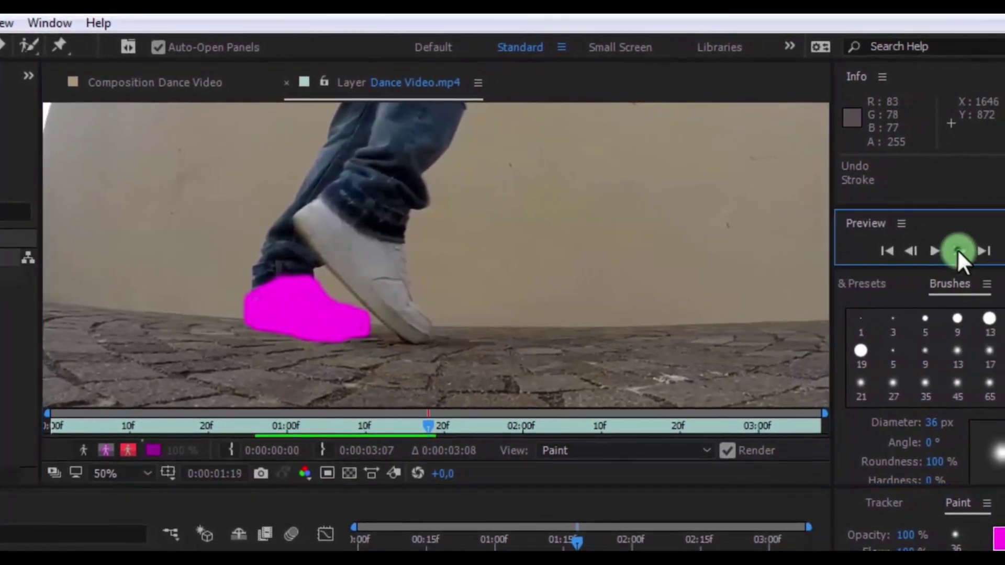
click(960, 252)
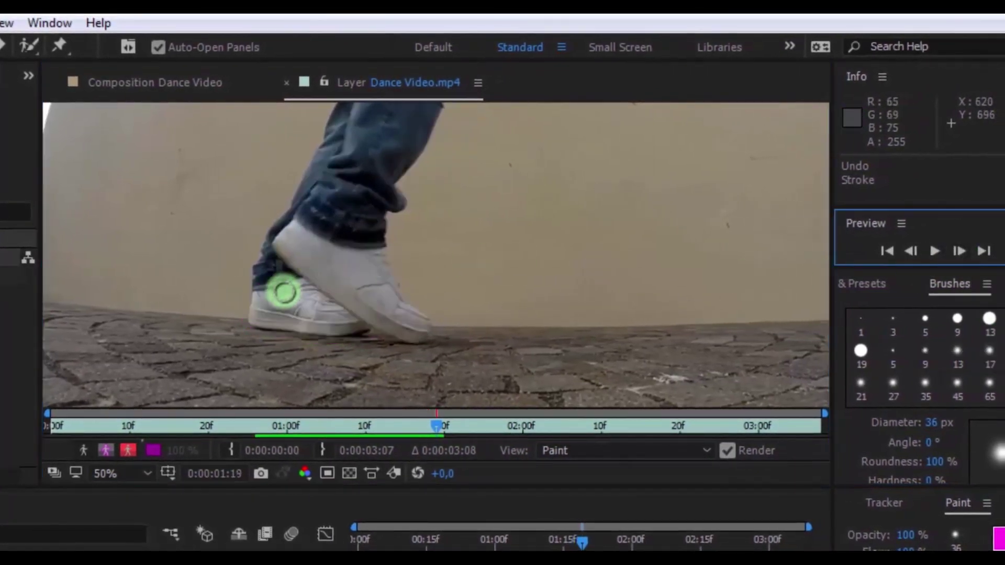
scroll(347, 335, up, 1)
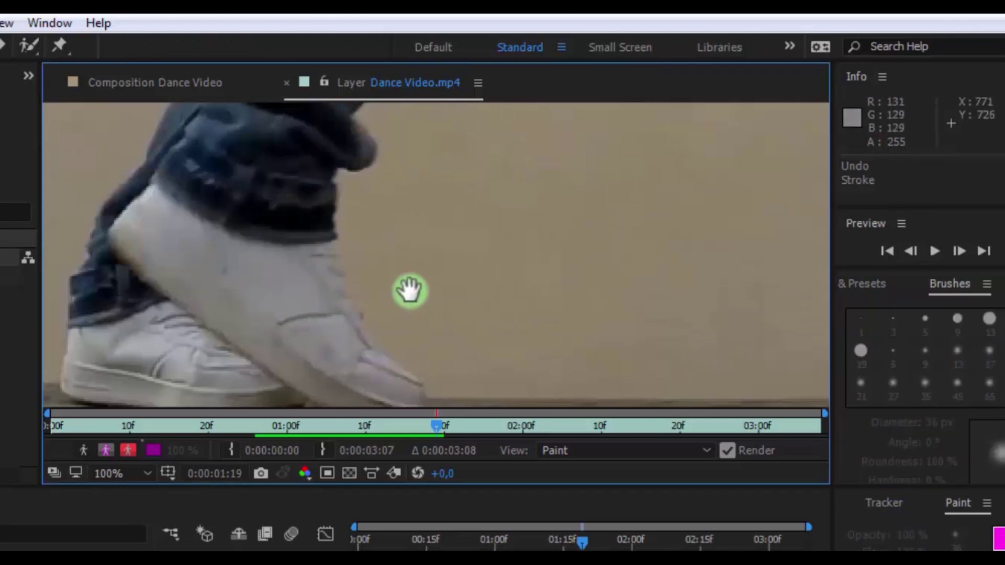
scroll(408, 291, left, 2)
Step: Paint magenta around the shoe's sole, then advance several frames
drag(391, 364, 350, 365)
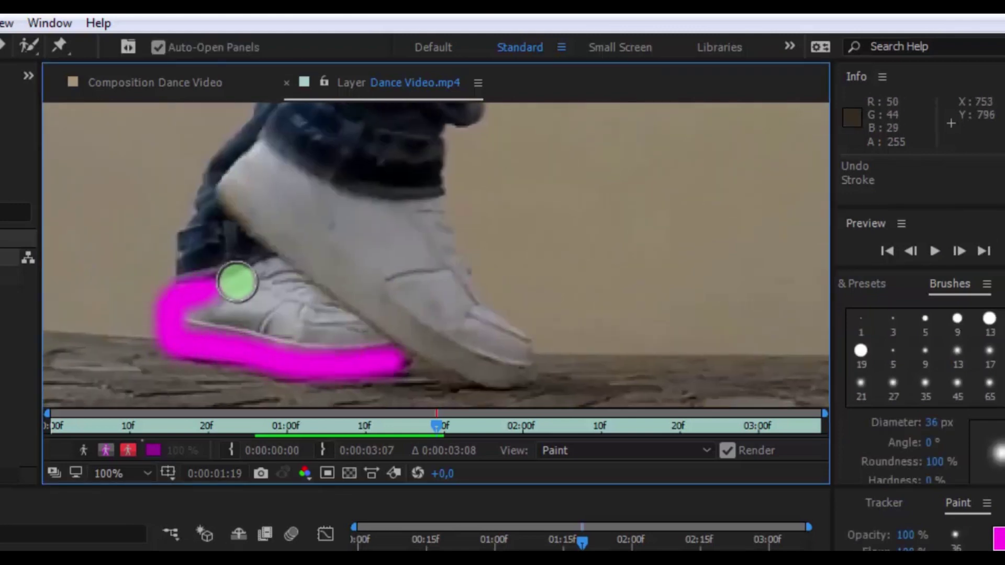
click(959, 252)
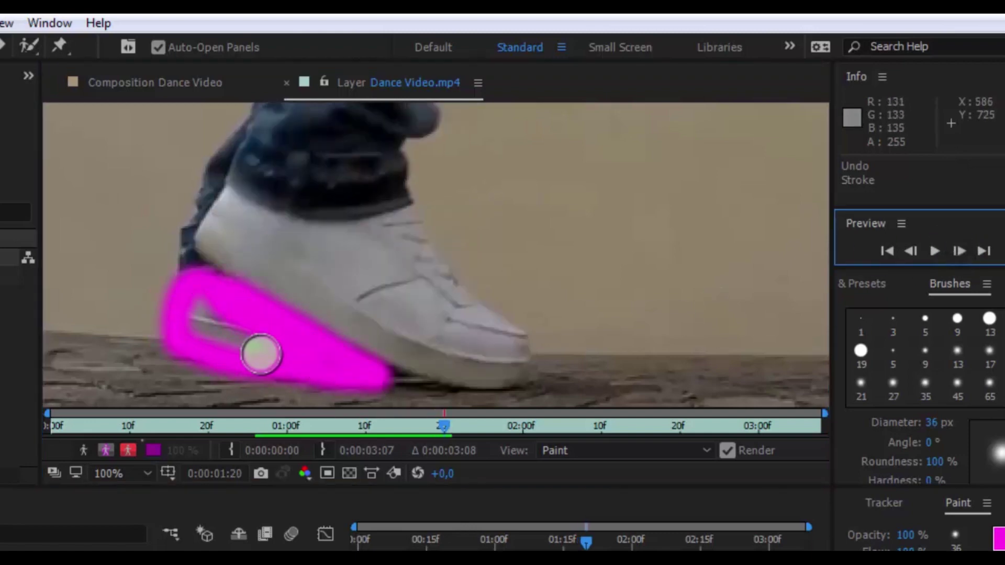
click(961, 251)
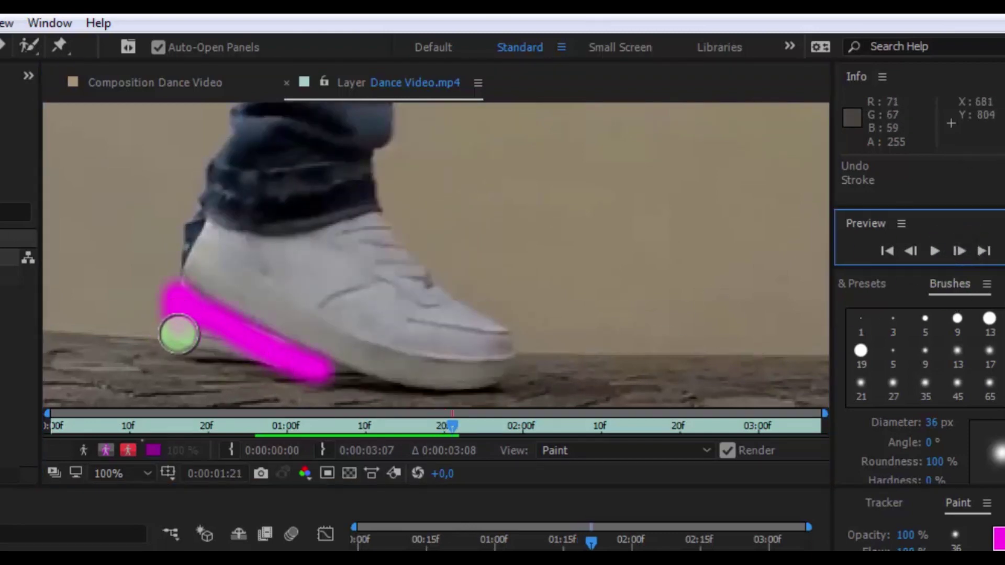
click(961, 251)
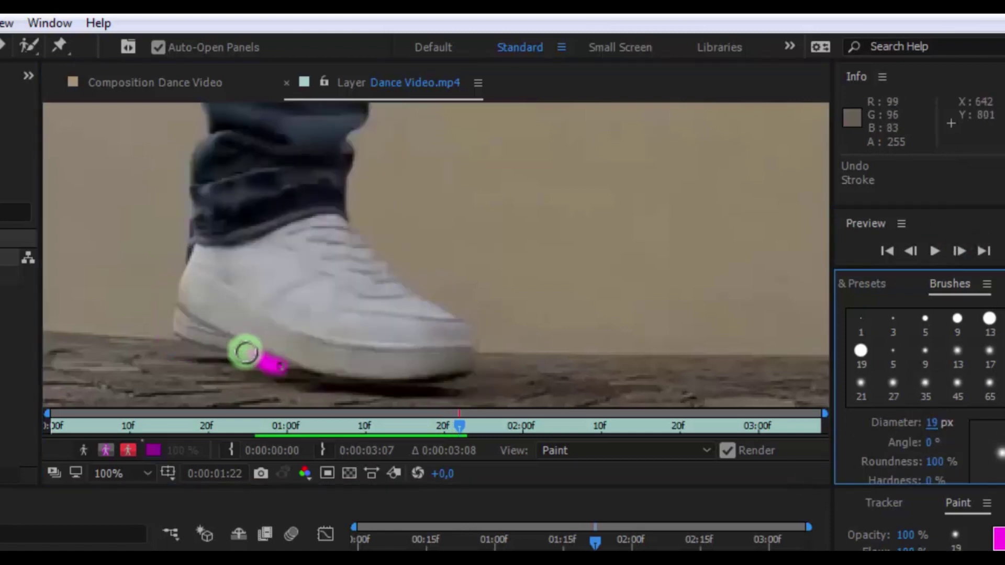
click(954, 252)
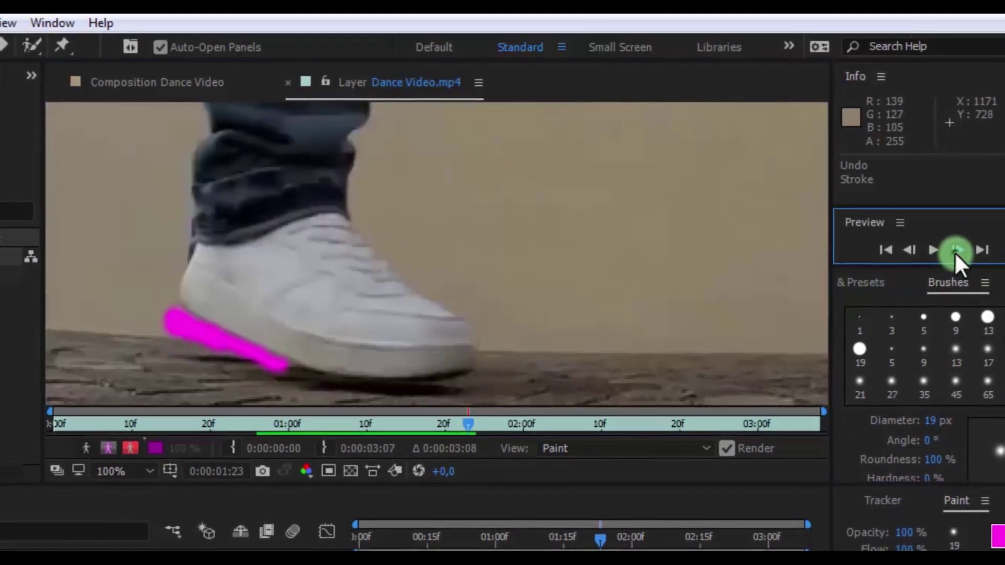
click(954, 252)
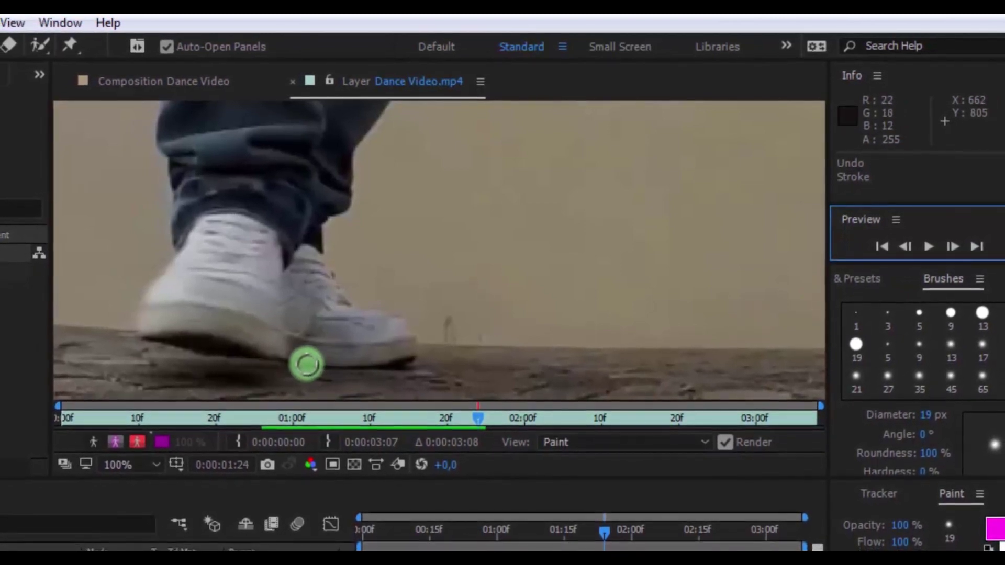
Step: On consecutive frames, paint magenta strokes under, curving up, and up the shoe
drag(357, 364, 359, 362)
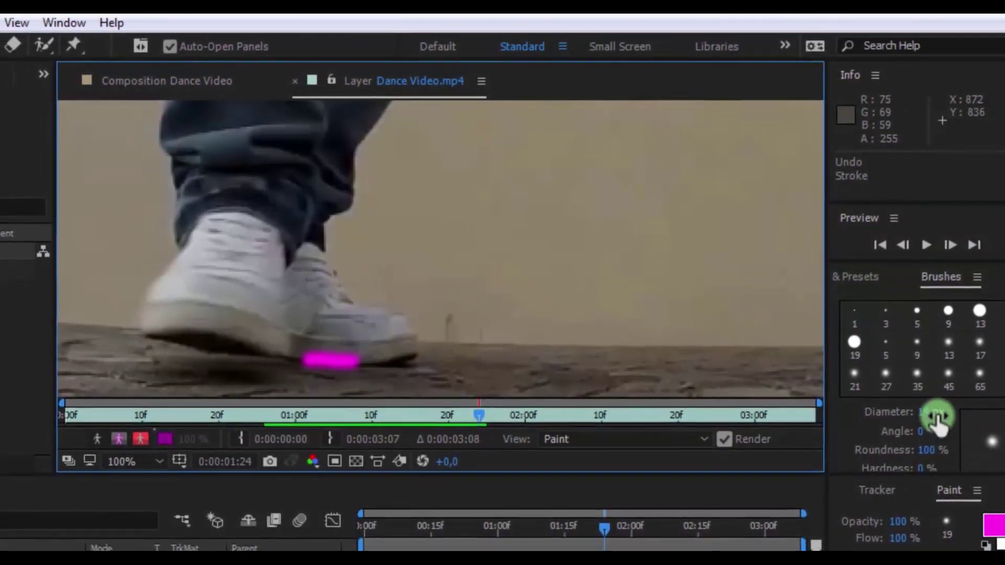
click(946, 240)
drag(419, 340, 422, 338)
click(945, 240)
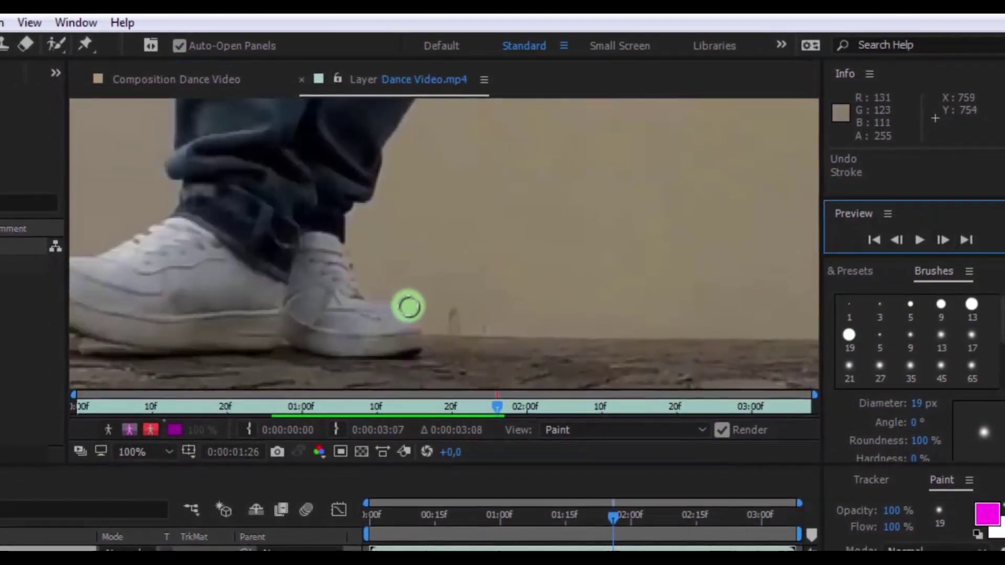
drag(355, 283, 359, 226)
click(937, 238)
scroll(423, 272, down, 2)
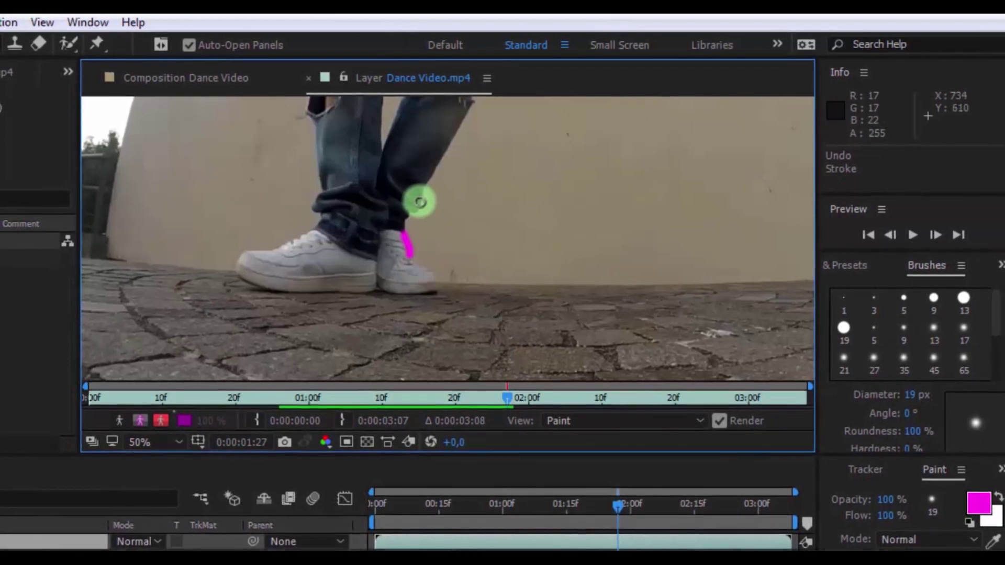
drag(416, 197, 539, 303)
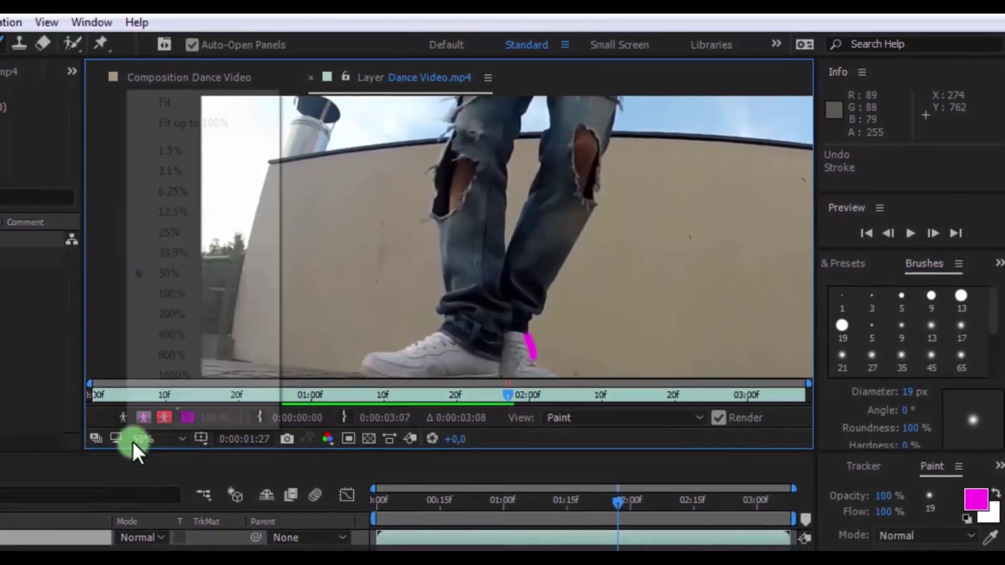
Step: Fit the whole frame in the viewer and switch the paint colour to cyan
click(191, 101)
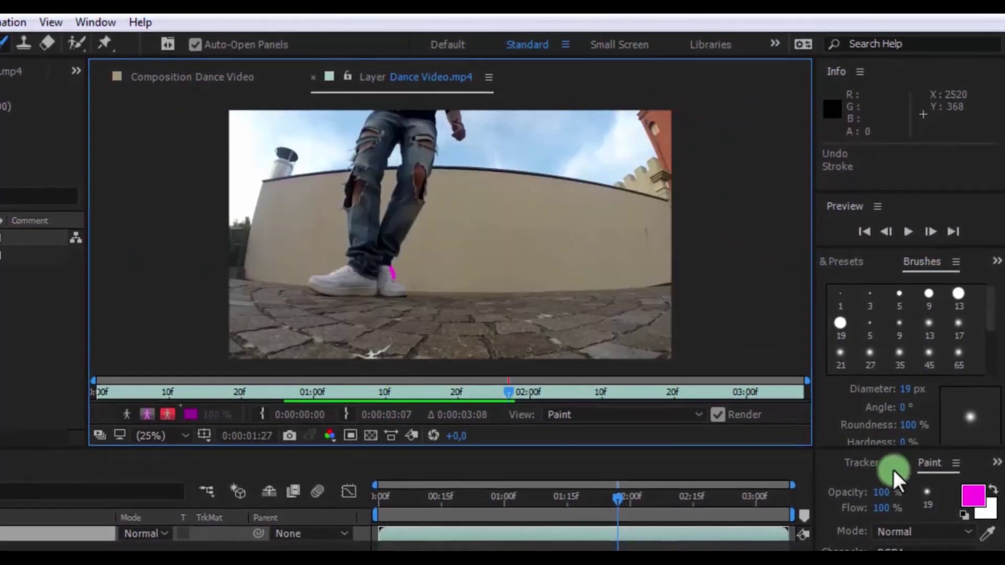
click(971, 495)
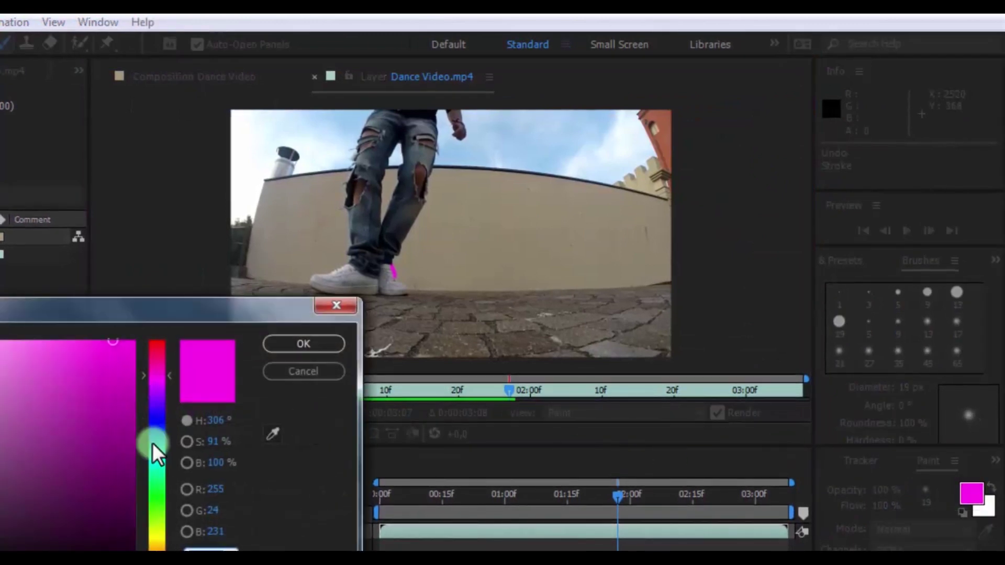
drag(154, 444, 159, 462)
click(303, 346)
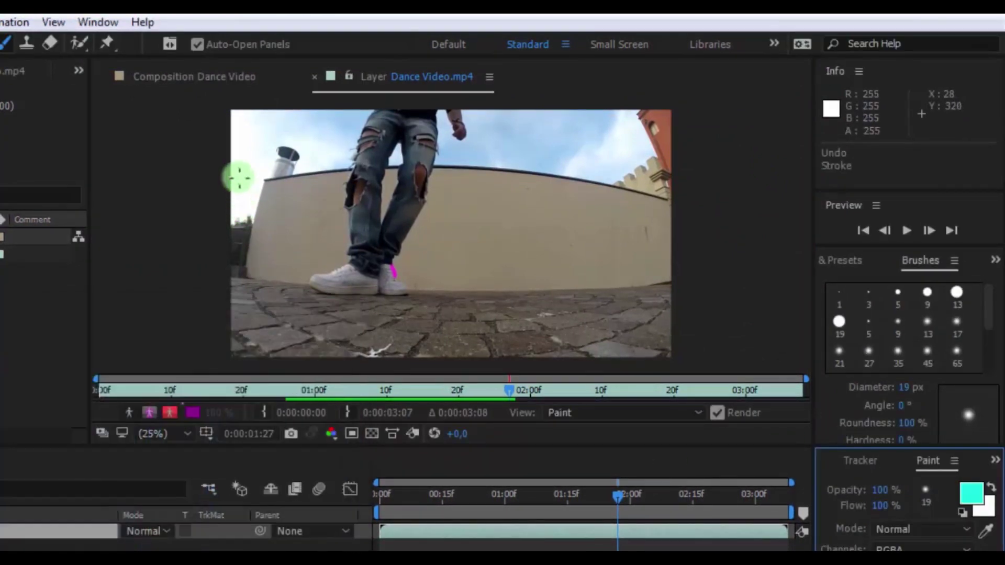
Step: Paint cyan streaks on the wall left of the dancer over successive frames
drag(287, 181, 275, 207)
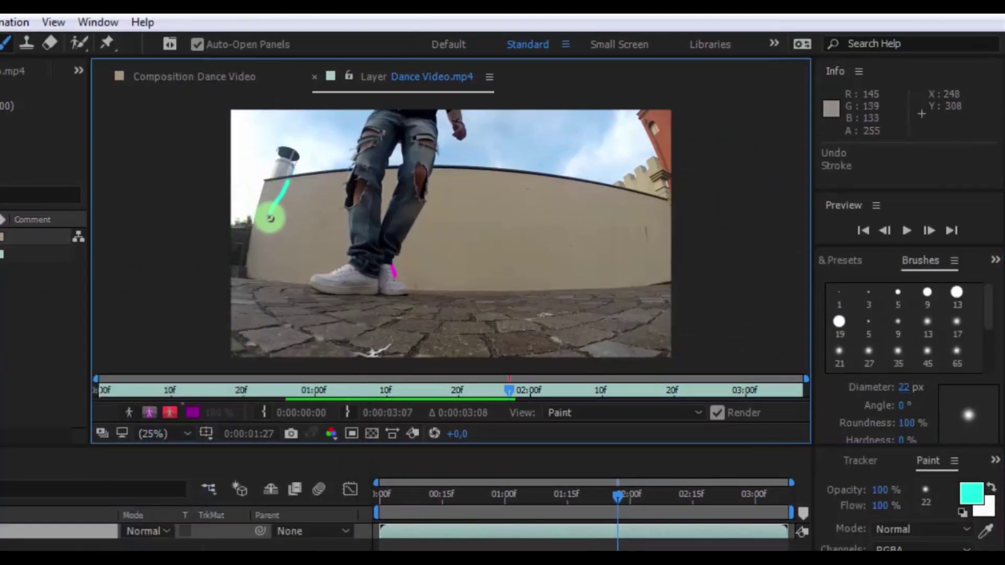
click(929, 230)
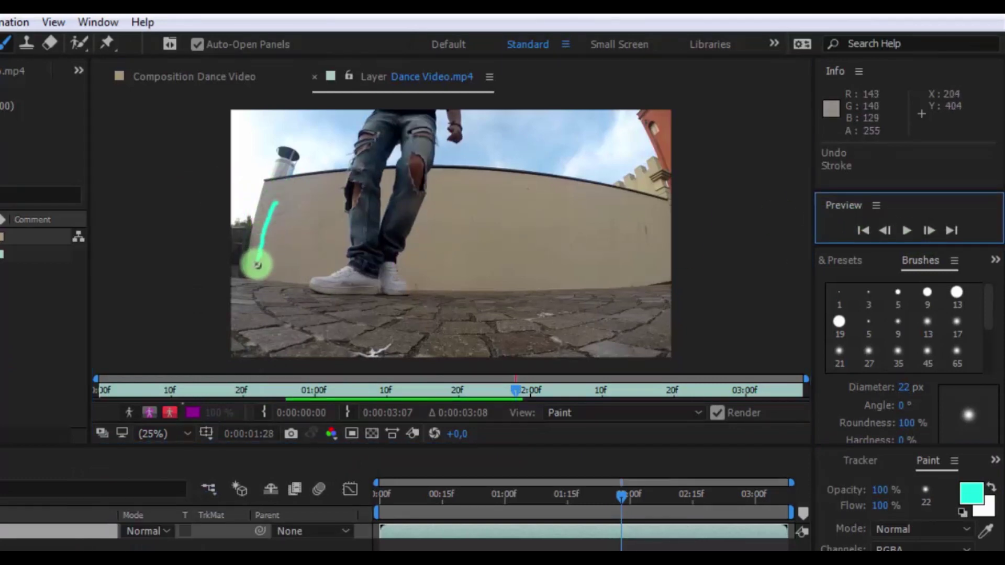
drag(257, 264, 258, 262)
click(930, 227)
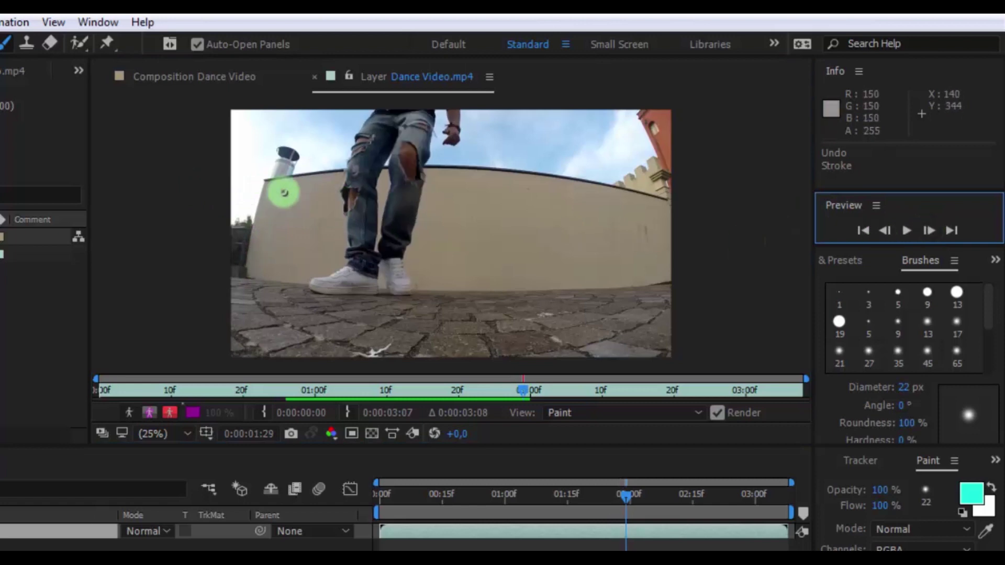
drag(299, 219, 297, 226)
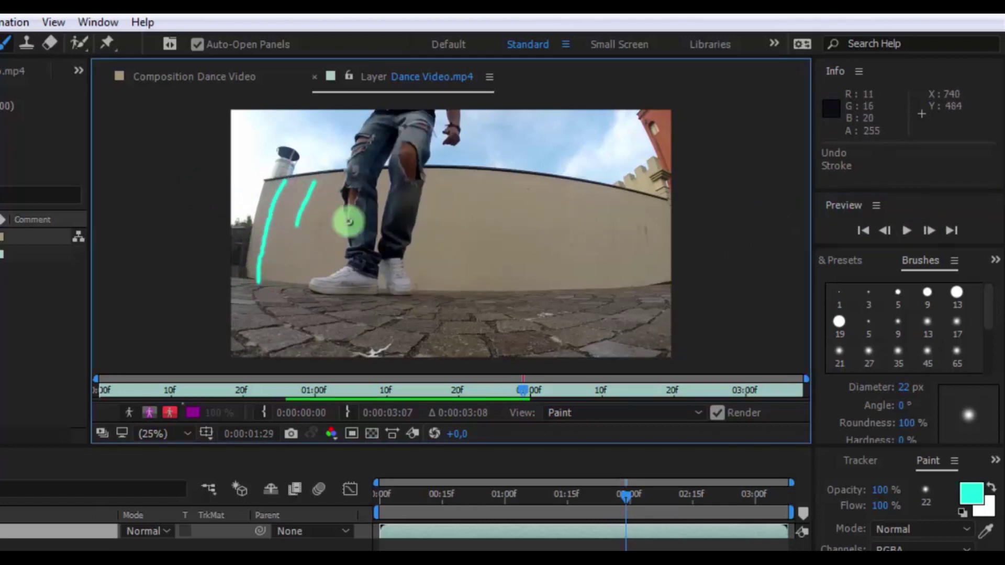
click(929, 230)
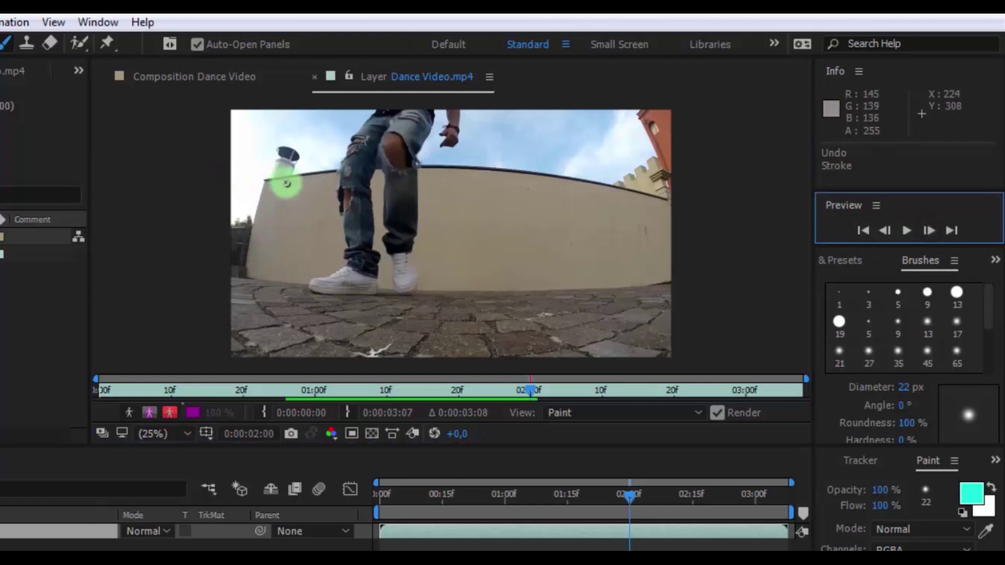
drag(280, 220, 268, 278)
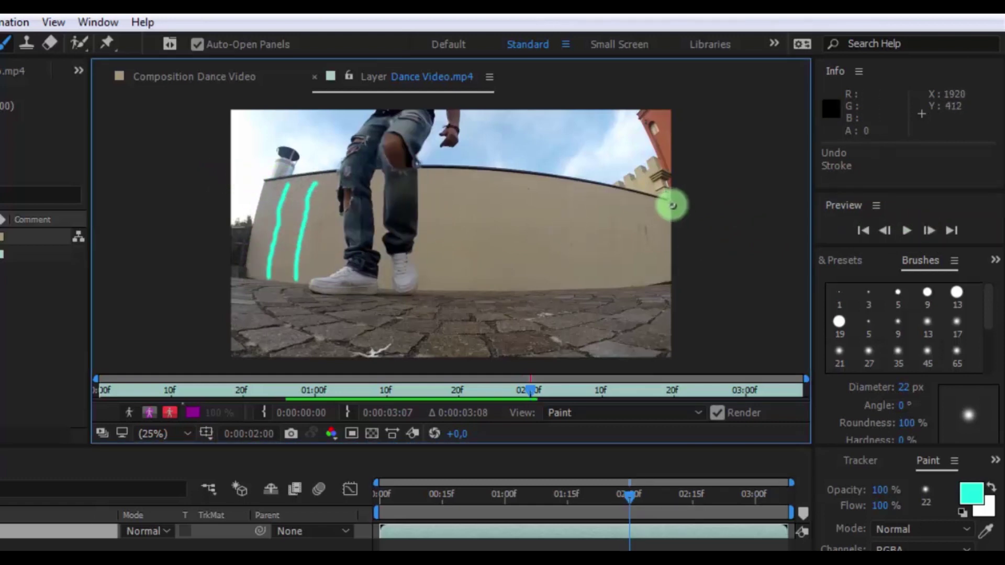
Step: On the next frames, paint more cyan strokes down the wall and along its top
click(929, 229)
drag(284, 186, 259, 274)
drag(311, 188, 286, 274)
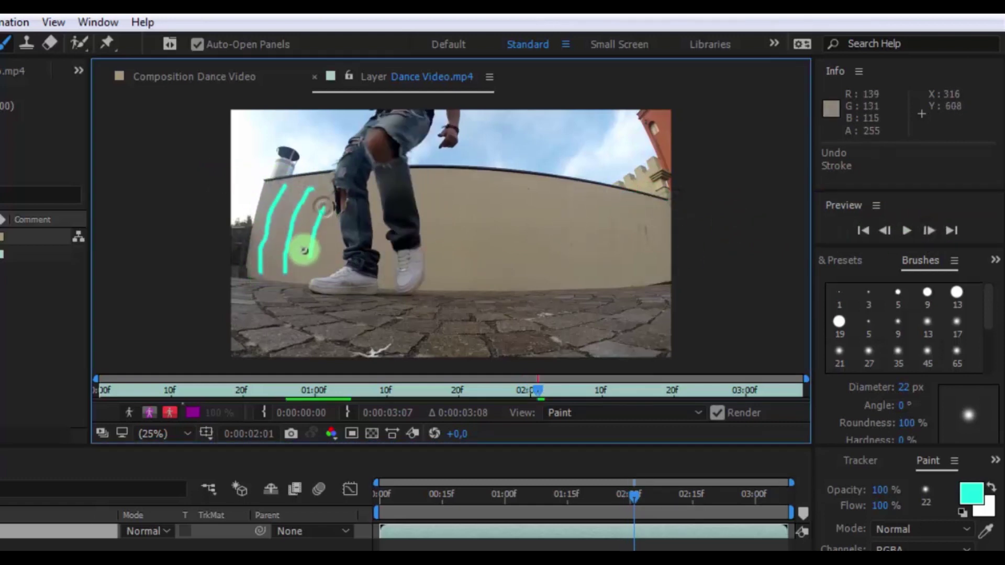
drag(636, 190, 589, 186)
click(929, 230)
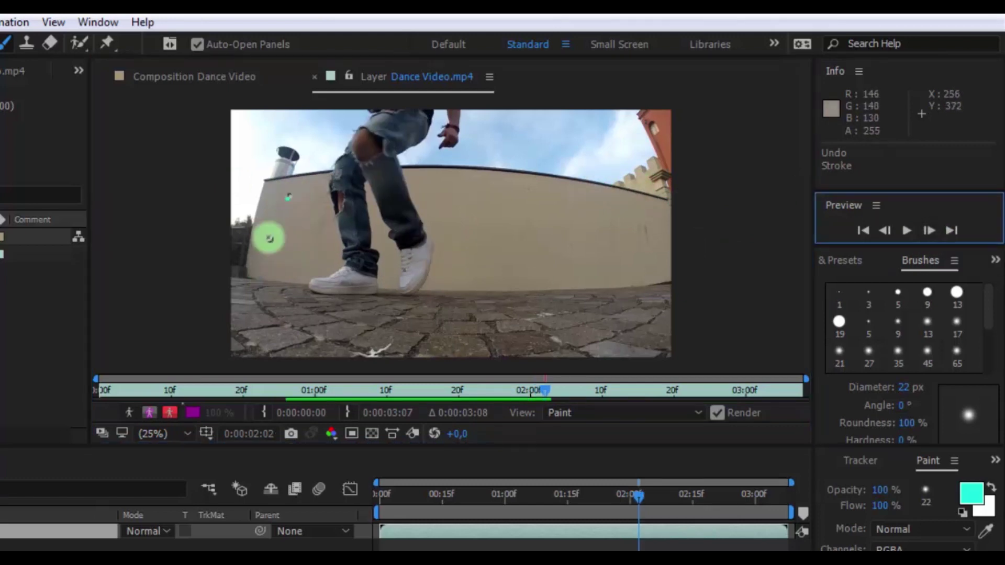
mouse_move(298, 193)
mouse_down()
mouse_move(277, 264)
mouse_move(287, 271)
mouse_up()
click(933, 230)
click(885, 229)
mouse_move(624, 188)
mouse_down()
mouse_move(487, 165)
mouse_move(421, 210)
mouse_up()
click(928, 230)
click(929, 230)
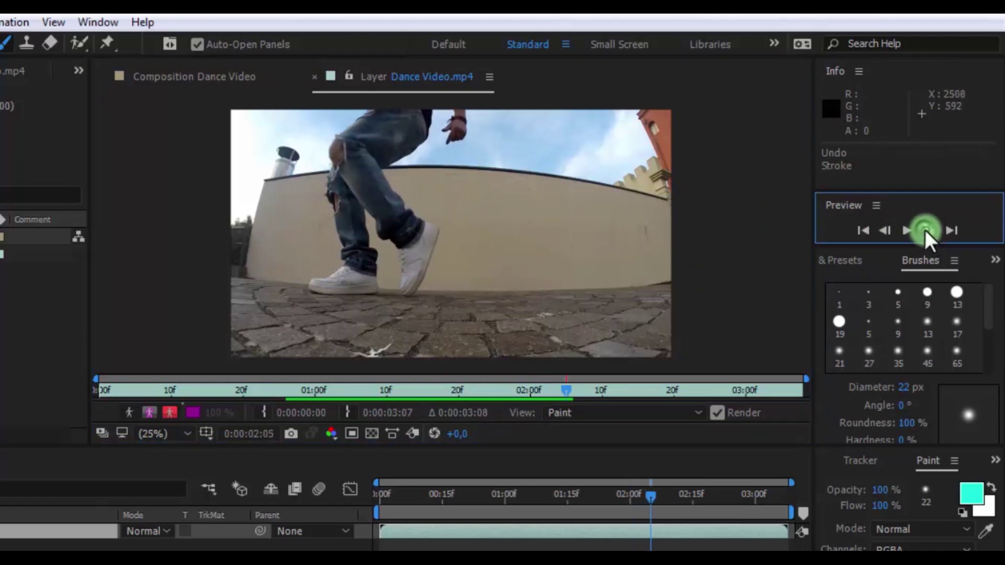
Step: Switch the paint colour to yellow, dab the jeans cuff, and set Diameter to 25 px
click(971, 493)
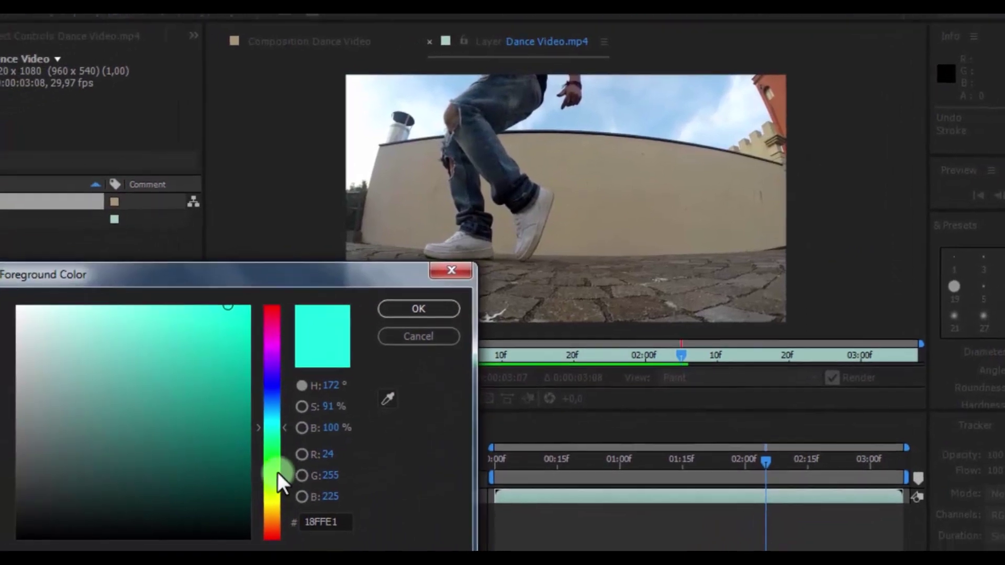
drag(277, 472, 345, 473)
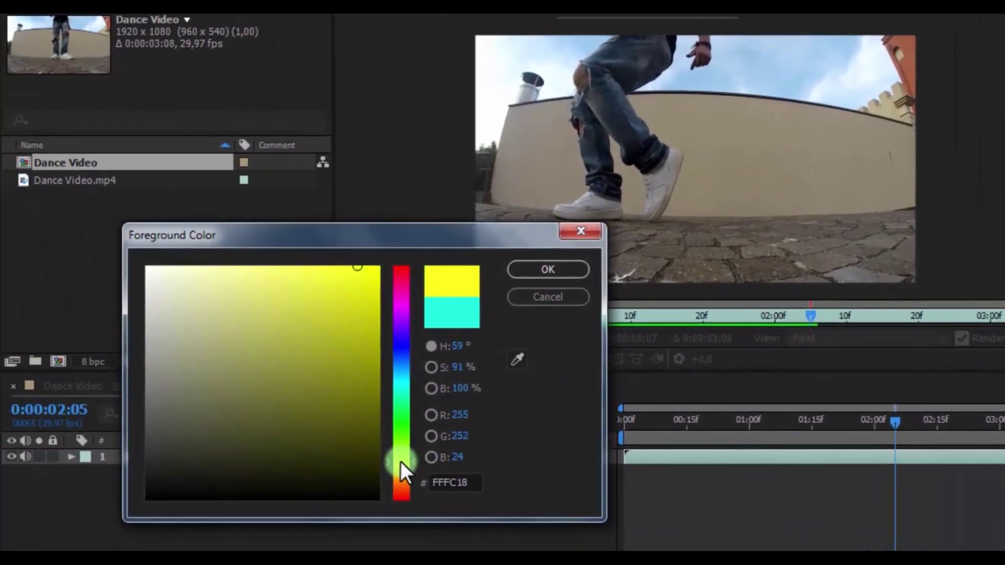
click(549, 271)
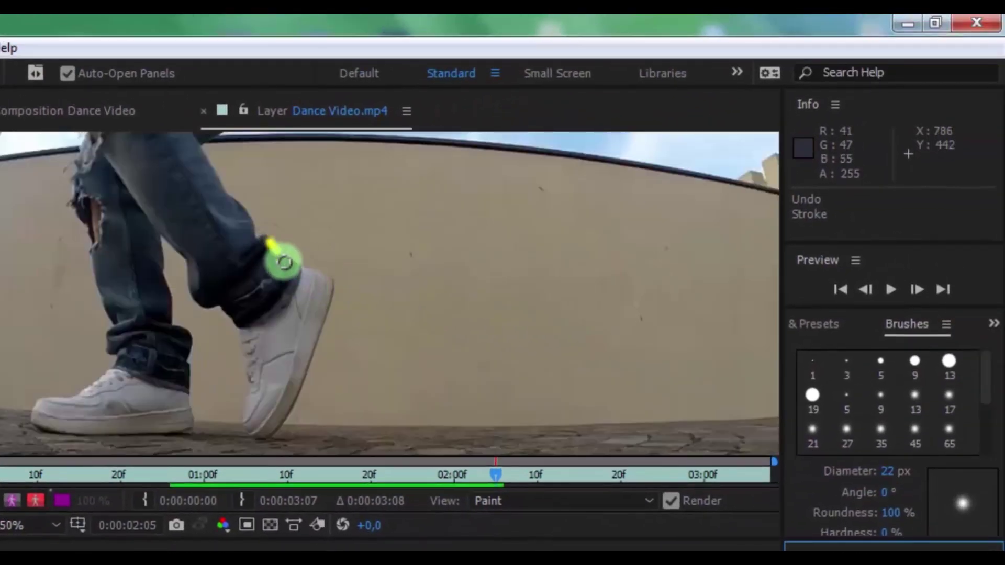
drag(297, 271, 297, 270)
click(916, 289)
click(884, 471)
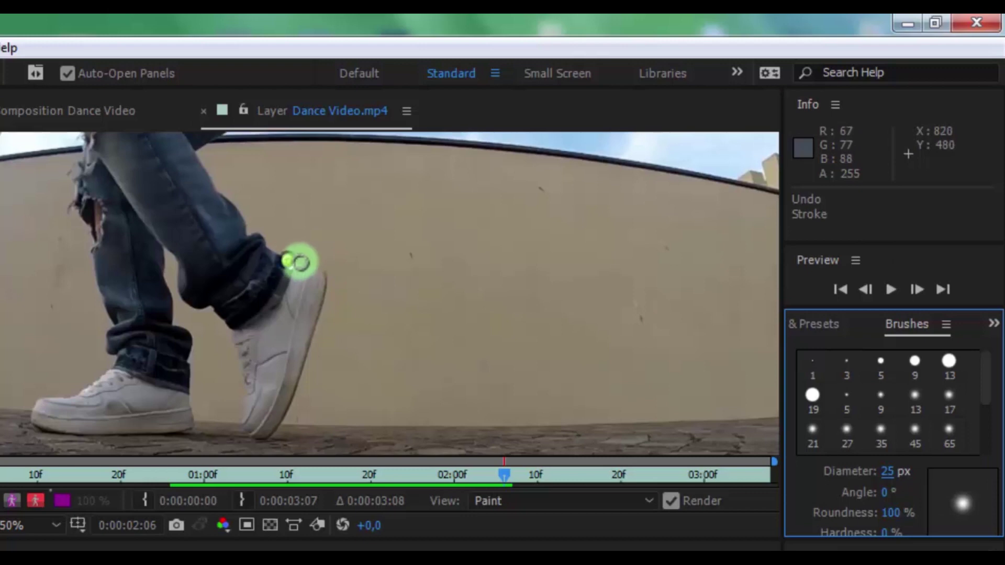
Step: Paint yellow strokes along the shoe on the next few frames
drag(324, 308, 324, 308)
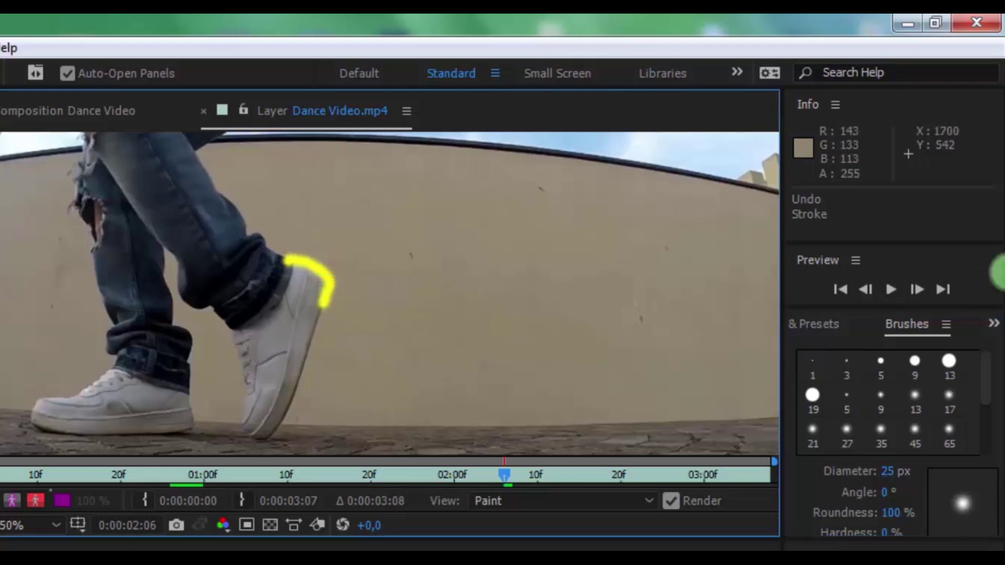
click(921, 296)
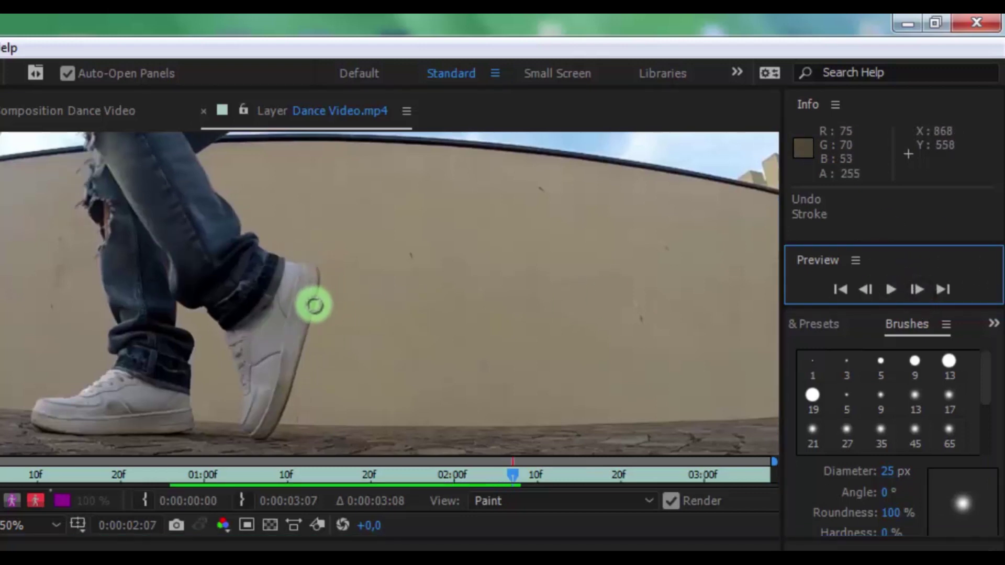
click(917, 290)
mouse_move(310, 271)
mouse_down()
mouse_move(287, 385)
mouse_move(269, 427)
mouse_move(252, 433)
mouse_up()
click(917, 291)
click(252, 433)
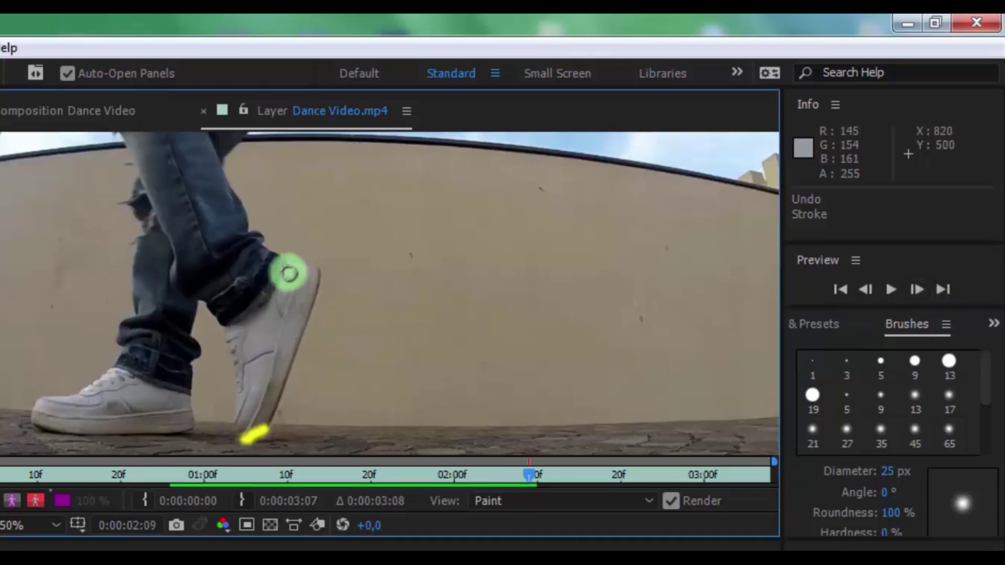
drag(287, 272, 225, 318)
click(917, 291)
Step: Continue outlining the shoe in yellow frame by frame through about 2:15
mouse_move(244, 431)
mouse_down()
mouse_move(236, 408)
mouse_move(257, 403)
mouse_move(280, 355)
mouse_up()
click(915, 291)
drag(231, 318, 300, 261)
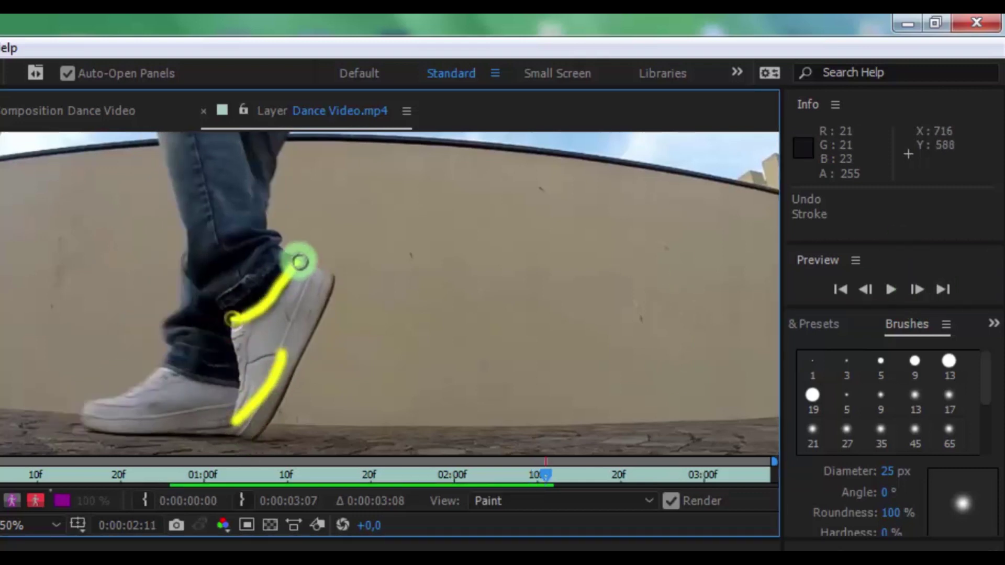
click(916, 291)
drag(262, 377, 298, 311)
drag(236, 322, 306, 263)
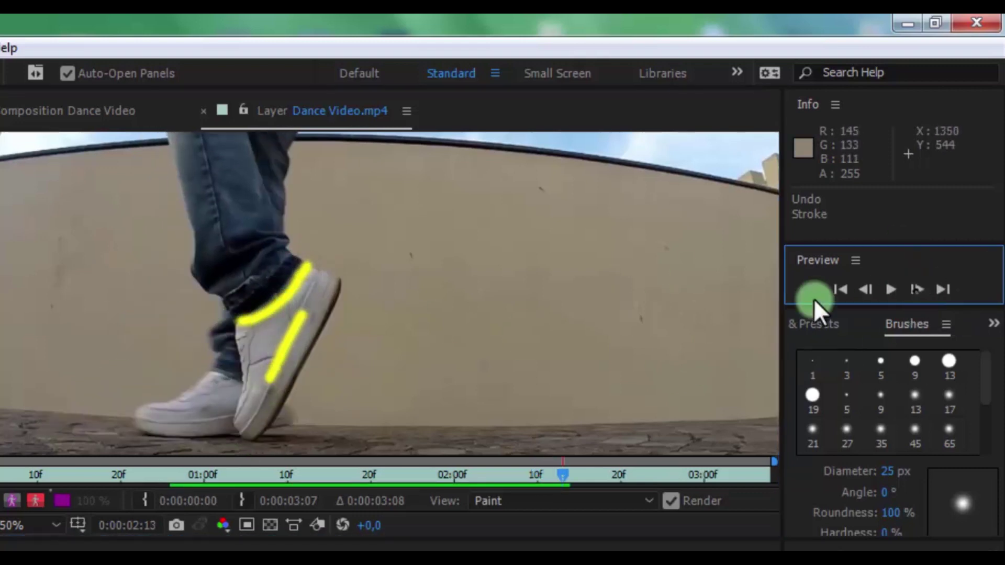
click(916, 291)
mouse_move(276, 328)
mouse_down()
mouse_move(323, 274)
mouse_move(233, 327)
mouse_up()
click(916, 291)
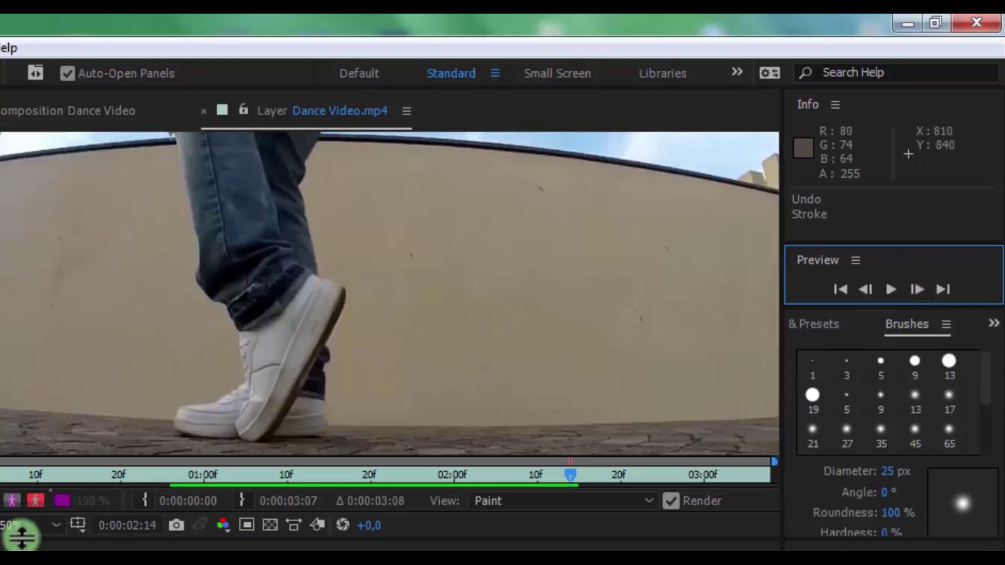
key(comma)
Step: Paint a yellow stroke on the shoe, then green strokes along the wall base
click(917, 289)
drag(397, 270, 431, 348)
click(916, 289)
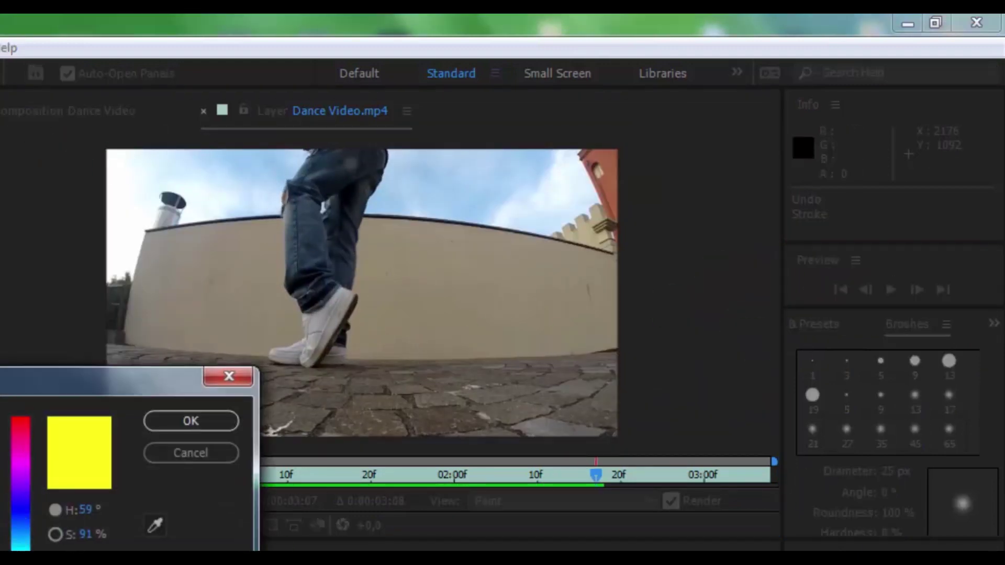
key(Return)
drag(443, 358, 616, 355)
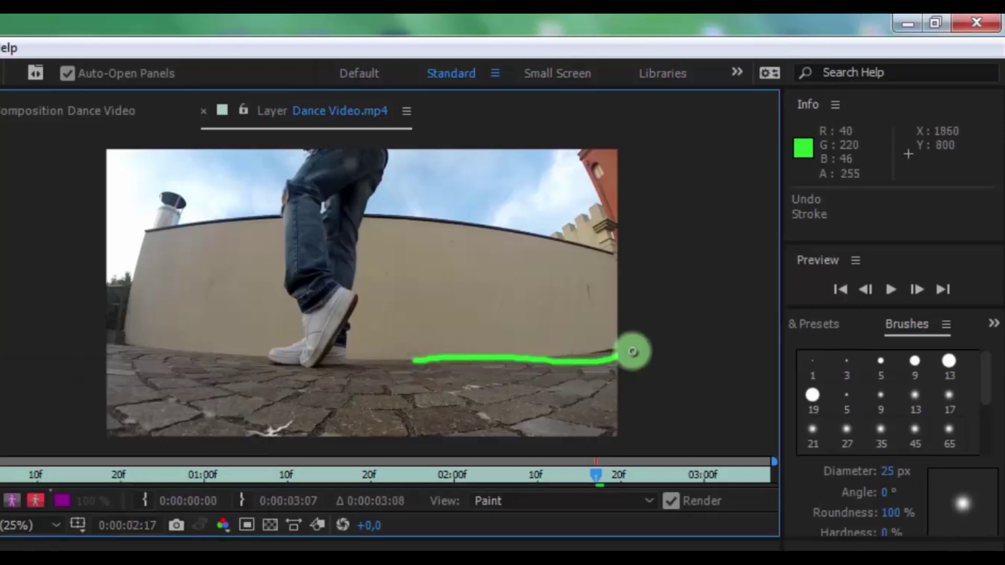
drag(241, 355, 112, 345)
Step: Paint green strokes across the left and right cobbles over the next few frames
click(916, 289)
drag(431, 352, 496, 368)
drag(236, 348, 183, 356)
click(917, 290)
drag(457, 360, 591, 414)
drag(225, 361, 134, 388)
click(916, 289)
mouse_move(469, 360)
mouse_down()
mouse_move(612, 424)
mouse_move(512, 412)
mouse_up()
drag(231, 359, 120, 390)
click(916, 289)
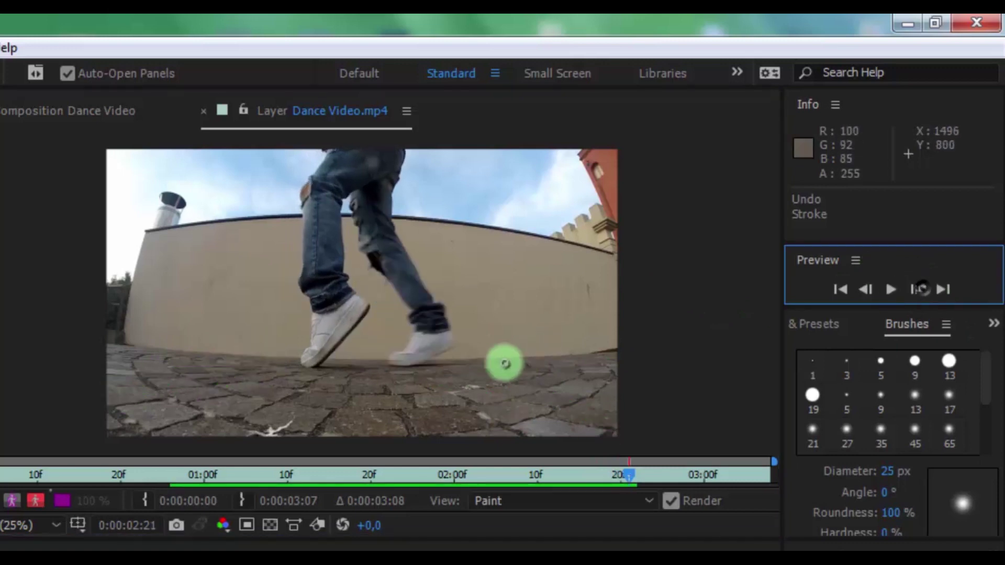
drag(505, 359, 605, 424)
drag(460, 363, 531, 431)
mouse_move(112, 409)
mouse_down()
mouse_move(259, 361)
mouse_move(332, 400)
mouse_up()
Step: Continue painting green cobblestone strokes frame by frame through the following frames
click(917, 289)
click(917, 289)
drag(271, 366, 359, 398)
drag(275, 393, 527, 375)
click(917, 289)
drag(243, 387, 318, 422)
drag(277, 379, 512, 391)
click(916, 289)
drag(269, 376, 461, 370)
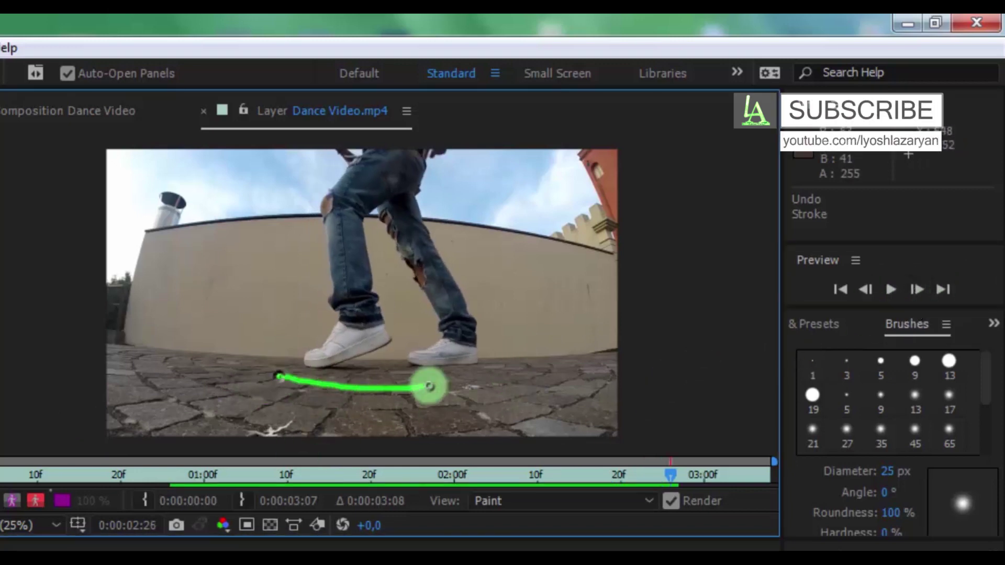
drag(251, 398, 411, 406)
click(917, 289)
drag(280, 372, 487, 379)
mouse_move(259, 407)
mouse_down()
mouse_move(314, 435)
mouse_move(518, 384)
mouse_up()
click(917, 286)
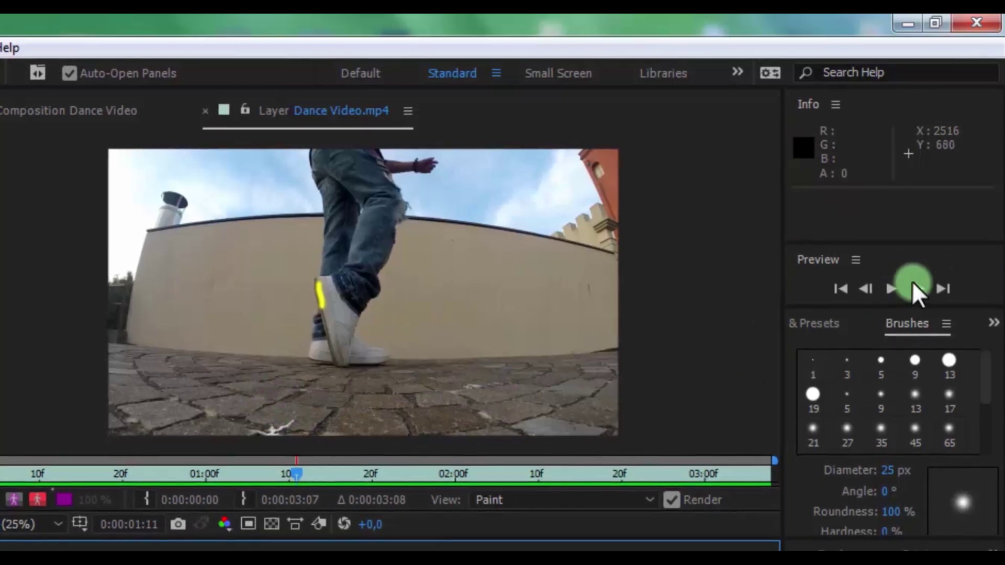
Step: Step back and forth through the painted frames to review the green strokes
click(914, 281)
click(912, 281)
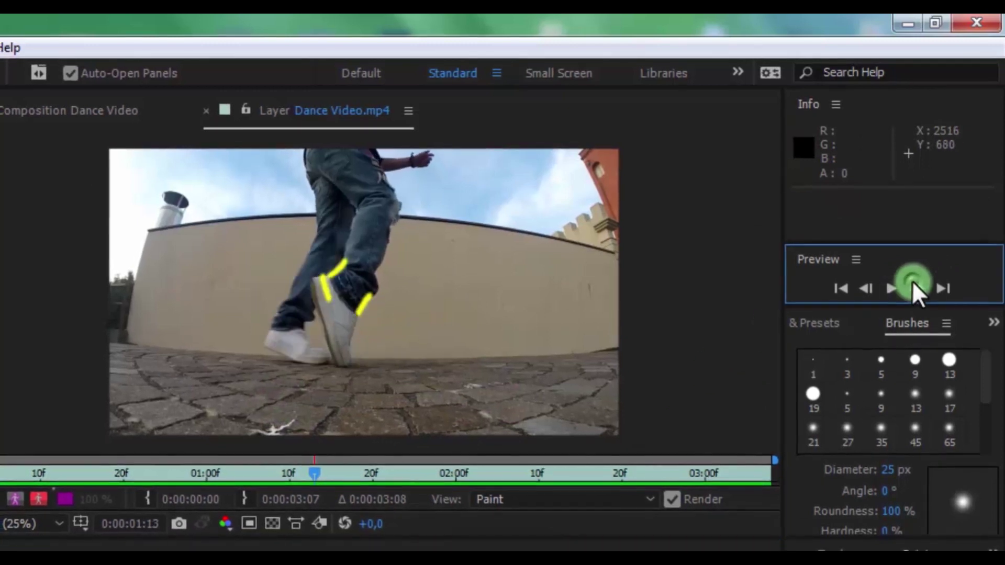
click(913, 281)
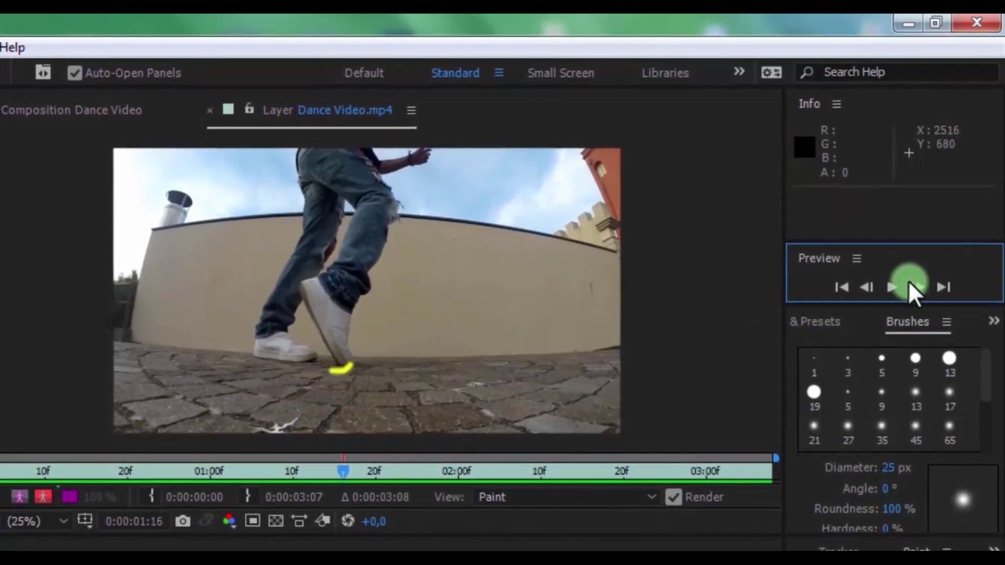
click(866, 288)
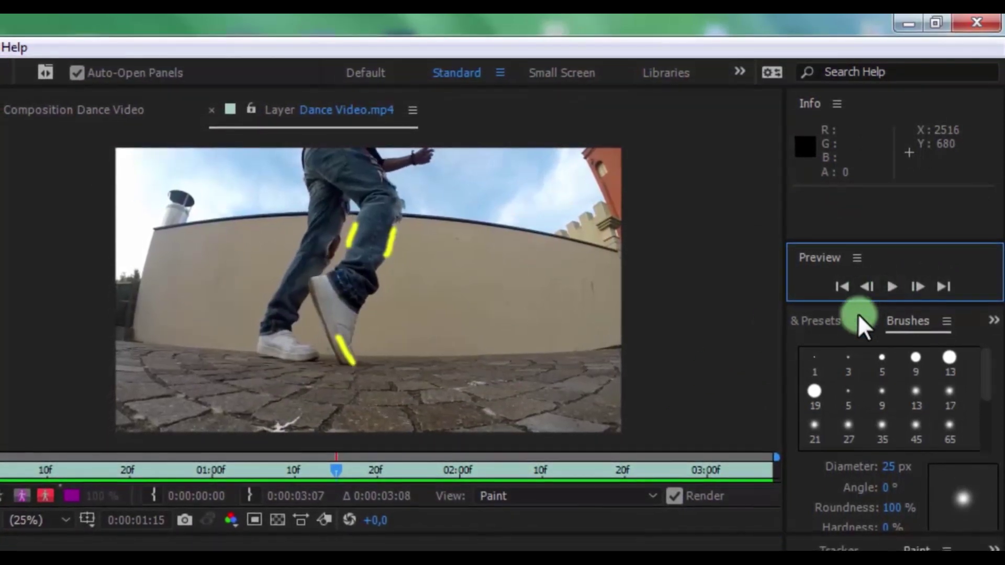
click(914, 283)
click(914, 283)
click(914, 283)
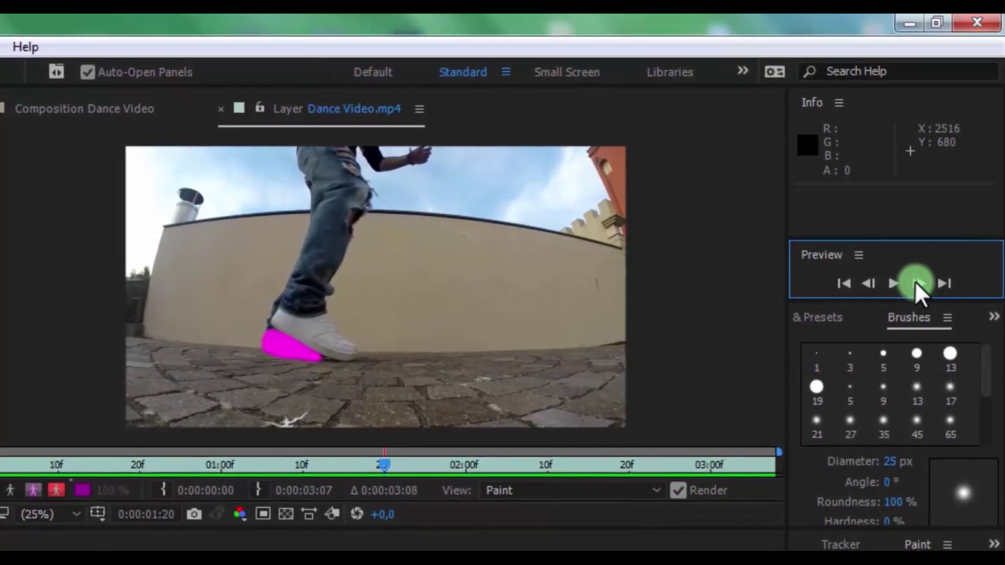
click(873, 283)
click(874, 281)
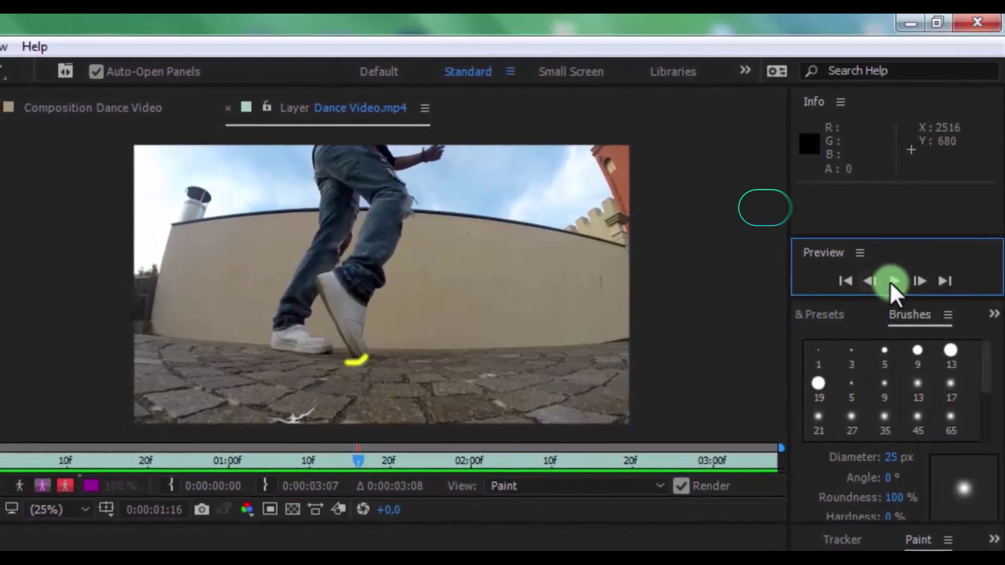
click(918, 277)
click(918, 276)
click(918, 275)
click(917, 276)
click(918, 275)
click(917, 275)
click(918, 274)
click(918, 273)
click(919, 273)
click(918, 273)
click(919, 272)
click(918, 272)
click(919, 272)
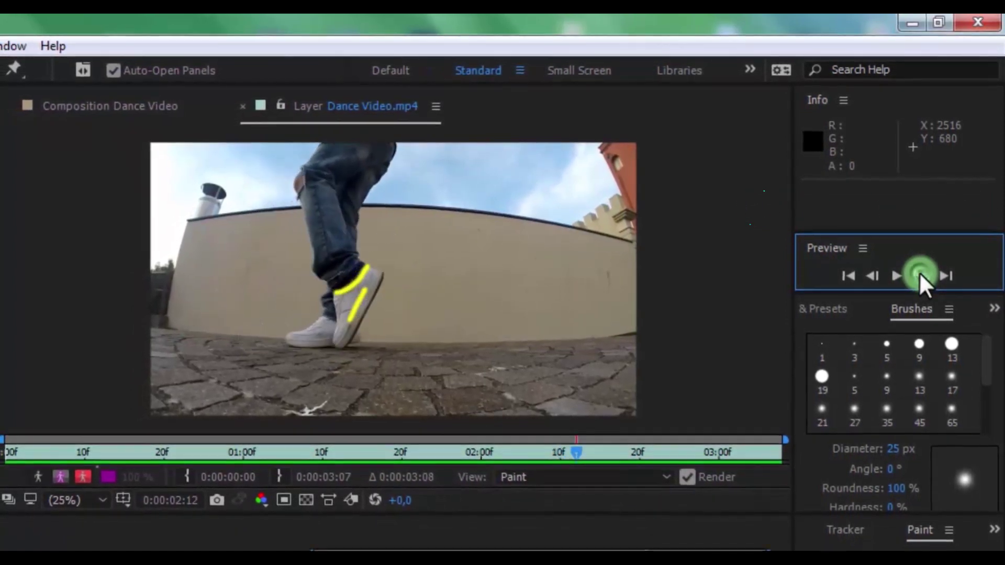
click(920, 272)
Step: Switch the paint colour to yellow and paint stripes down the leg over three frames
click(919, 271)
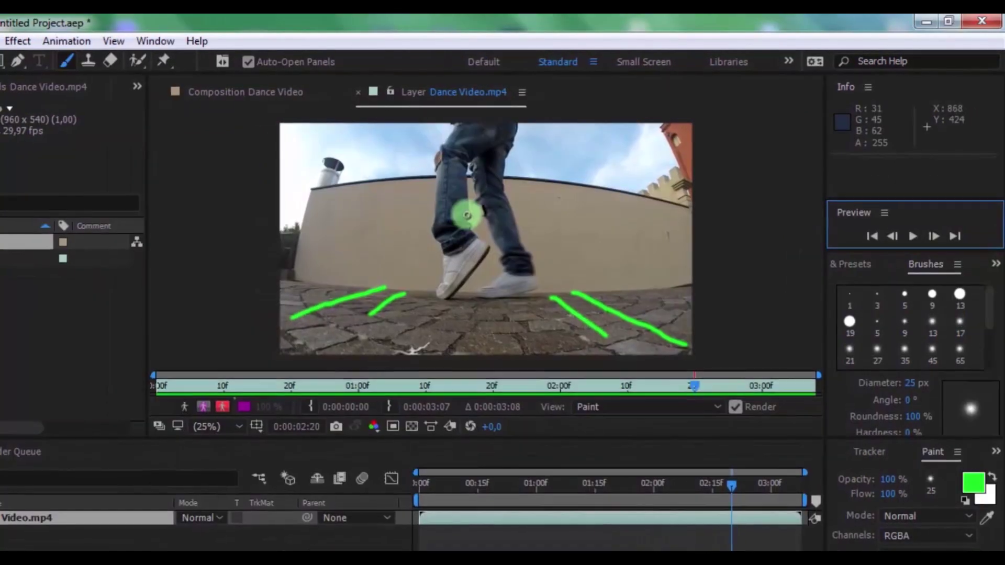
click(971, 476)
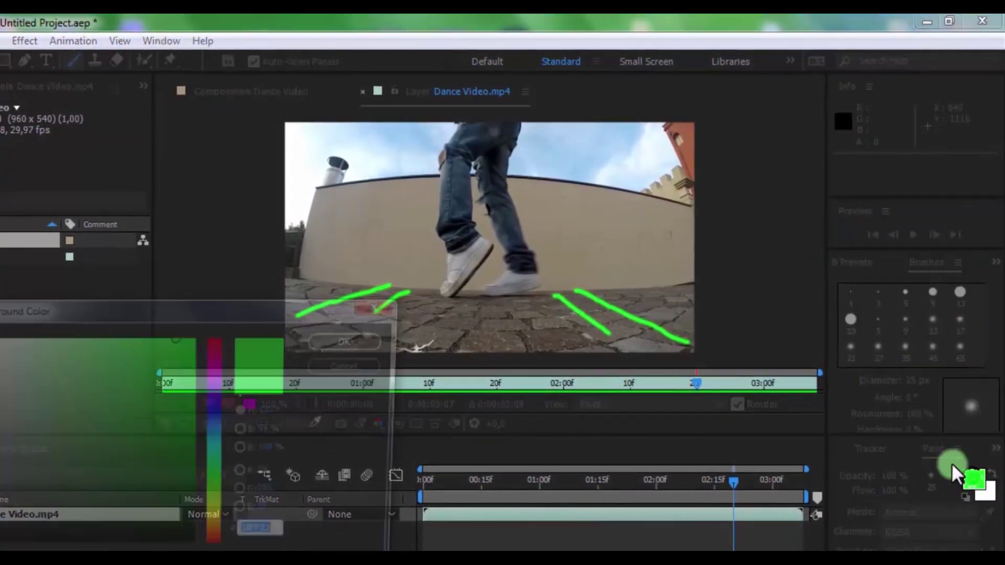
click(210, 519)
click(351, 340)
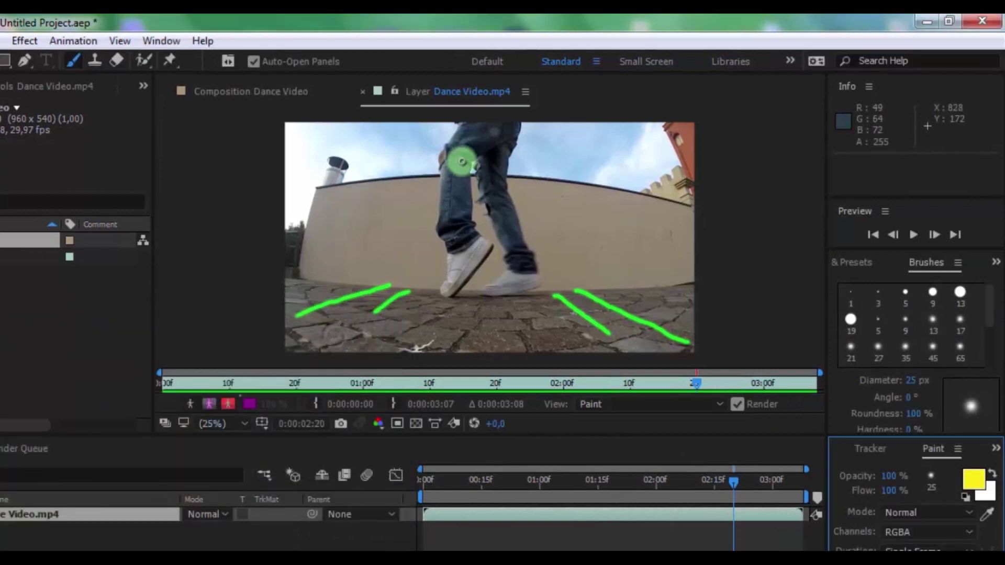
drag(460, 157, 475, 224)
click(933, 234)
drag(463, 163, 473, 224)
click(933, 235)
mouse_move(461, 166)
mouse_down()
mouse_move(460, 224)
mouse_move(471, 168)
mouse_move(466, 186)
mouse_up()
click(933, 234)
Step: Undo the last yellow stroke and play back the painted footage
key(ctrl+z)
click(950, 228)
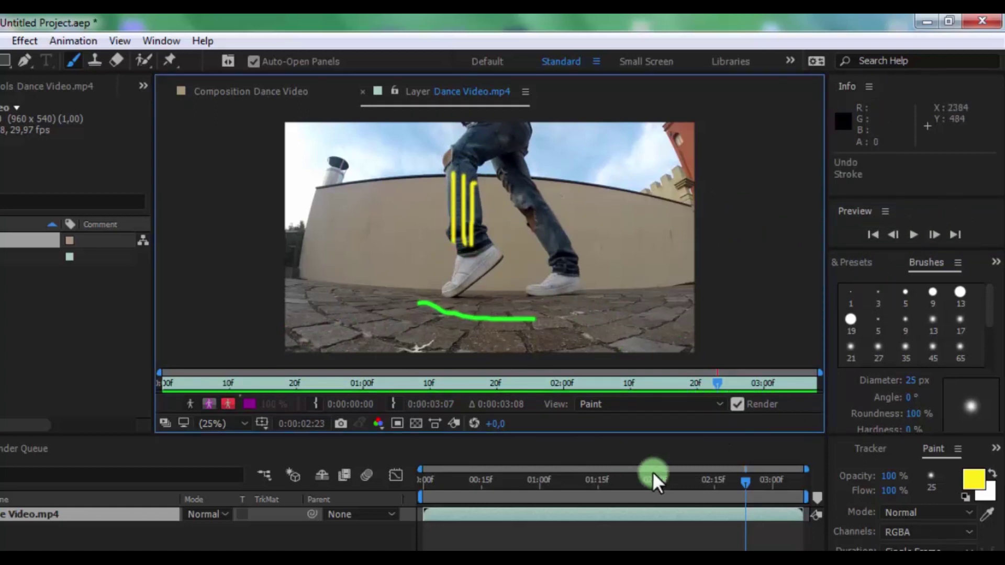
click(911, 234)
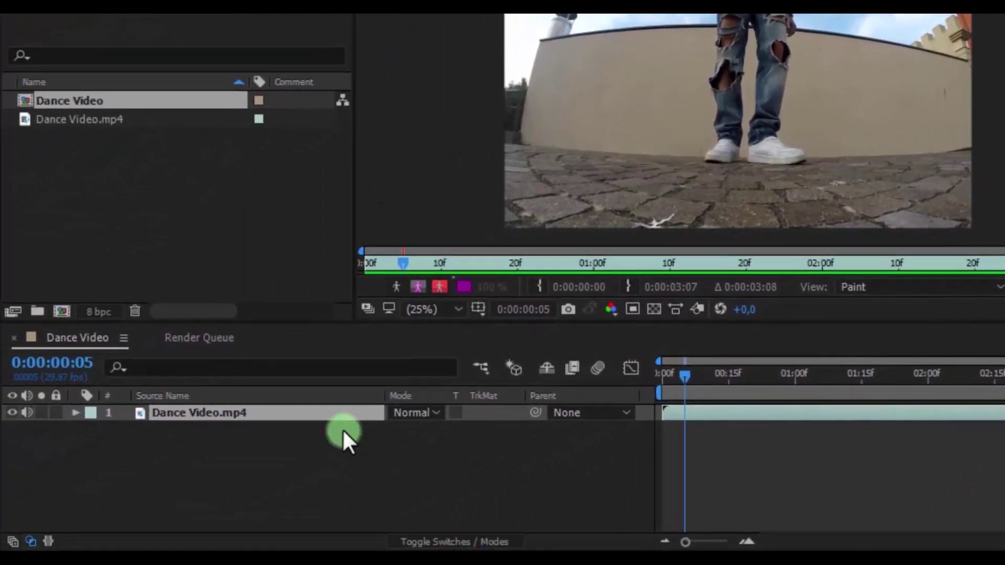
Step: Create a black composition-size solid named Glow Effect via New > Solid
click(322, 428)
right_click(246, 443)
mouse_move(292, 228)
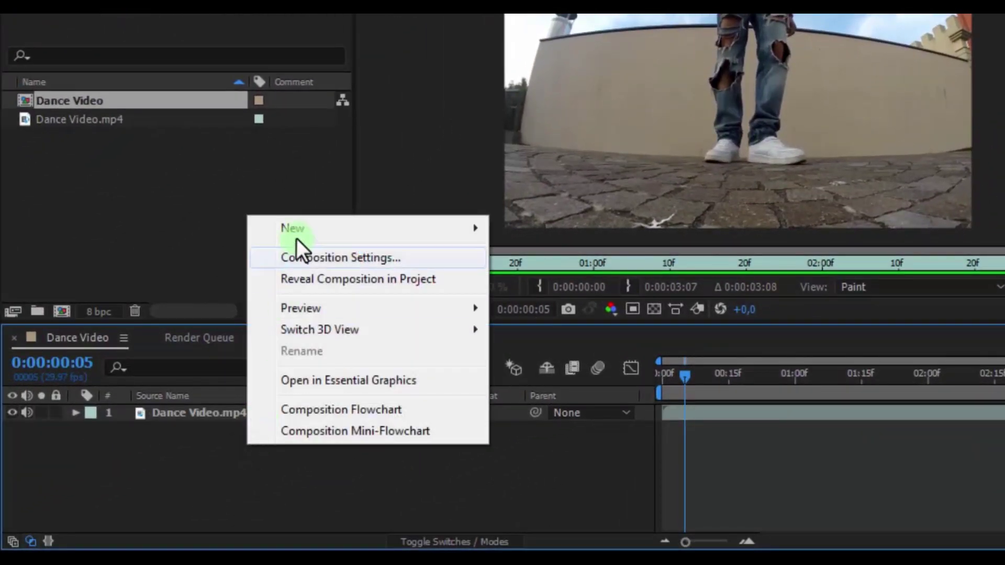
click(536, 276)
text(Glow Effect)
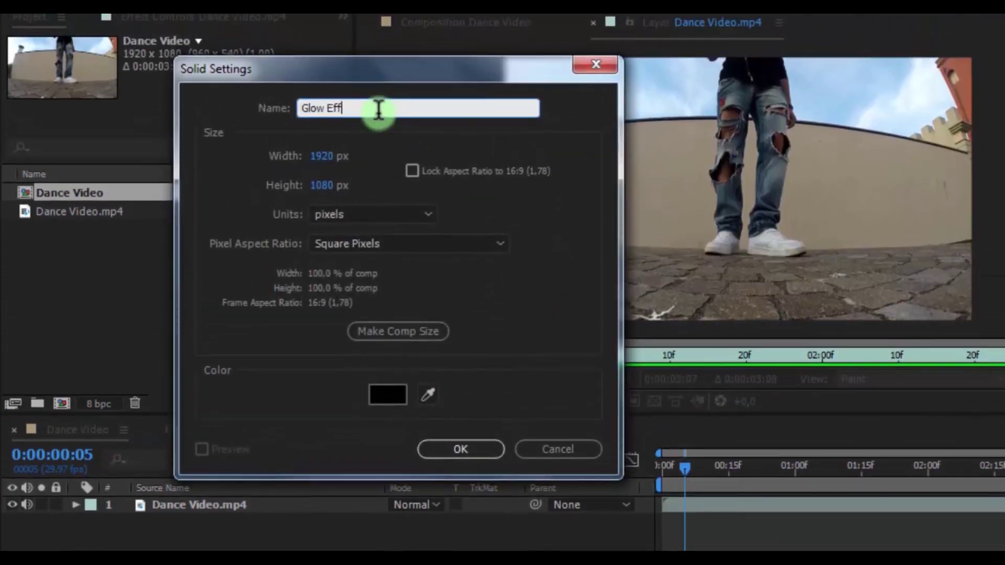
key(Return)
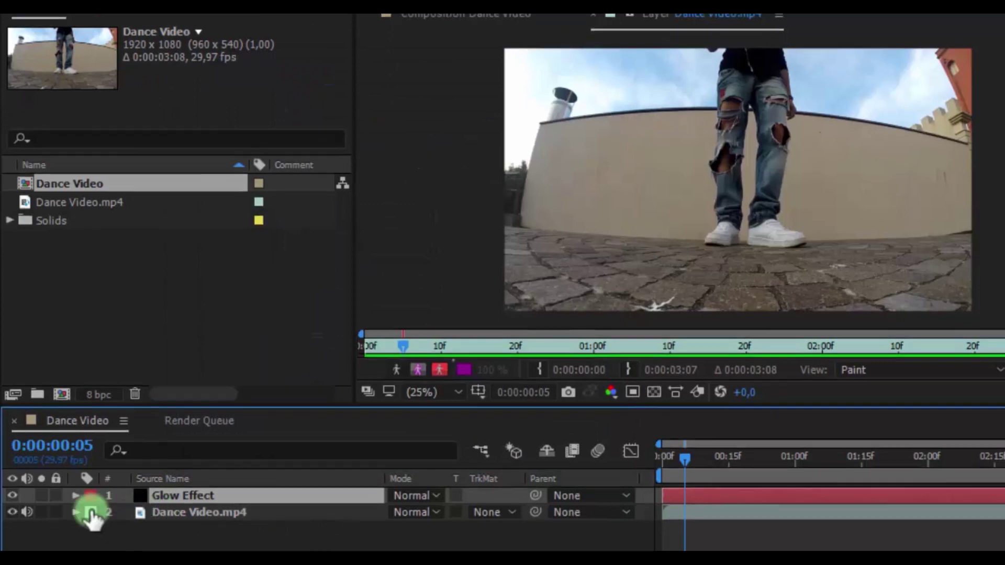
Step: Select and copy Brush 1–5 from Dance Video.mp4's Paint effect
click(75, 521)
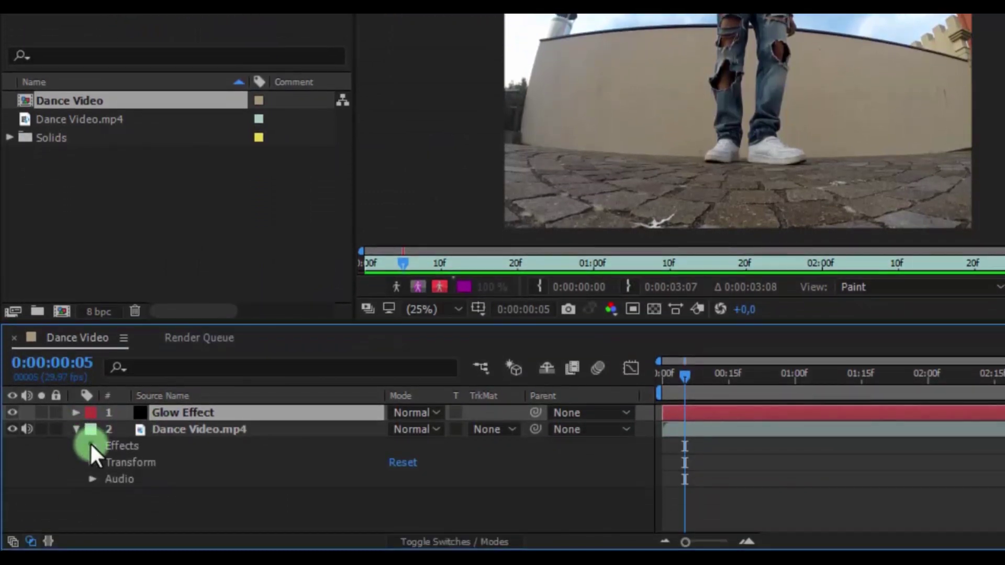
click(89, 443)
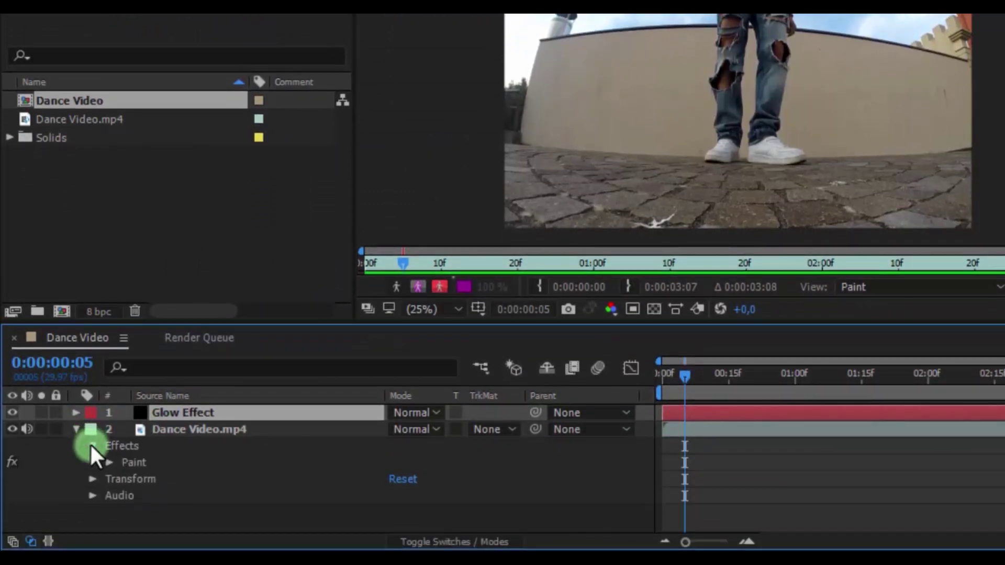
click(106, 460)
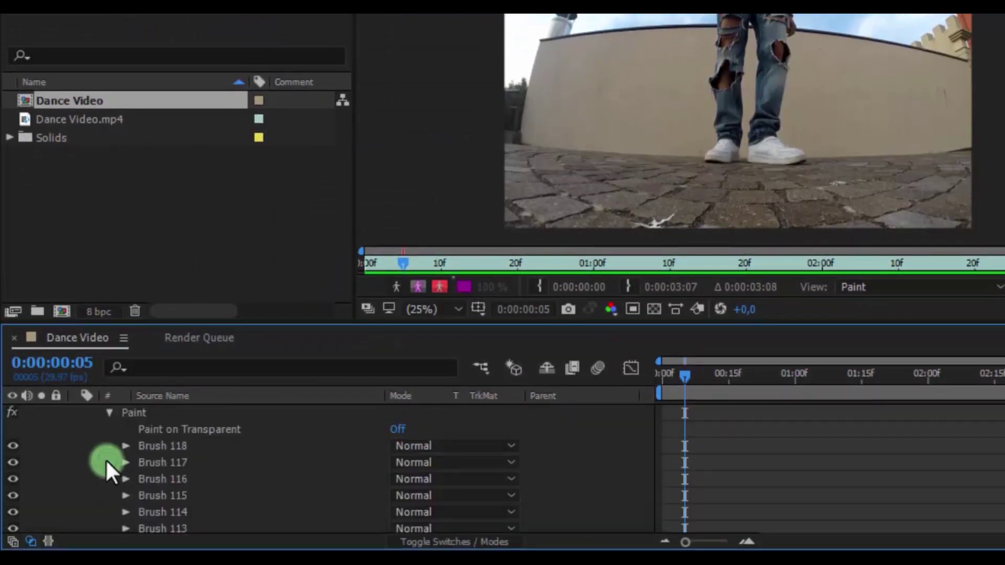
click(162, 445)
scroll(163, 447, down, 6)
scroll(162, 447, down, 10)
scroll(162, 447, down, 3)
scroll(163, 446, down, 10)
scroll(163, 446, down, 7)
scroll(163, 447, down, 1)
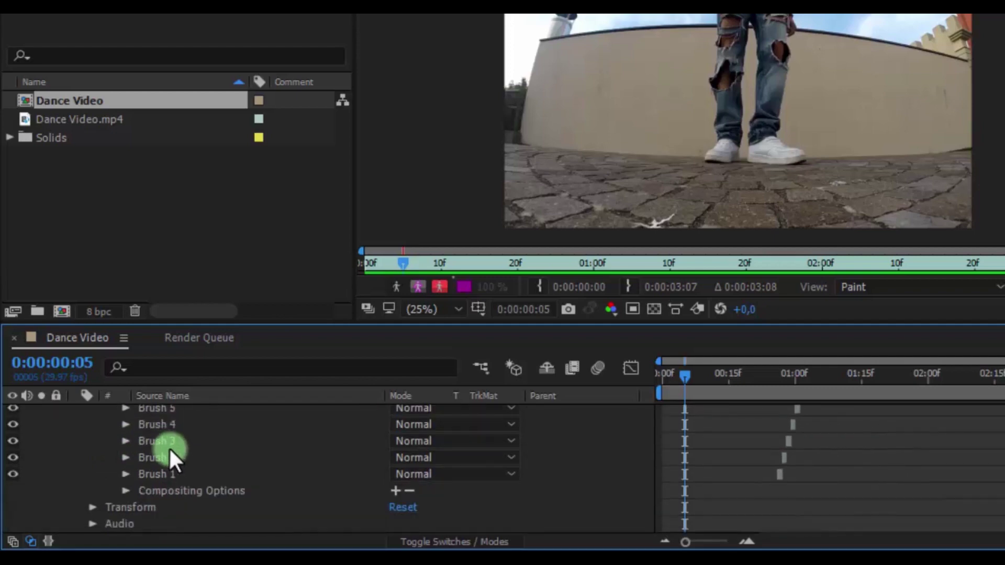
key(shift)
shift+click(161, 470)
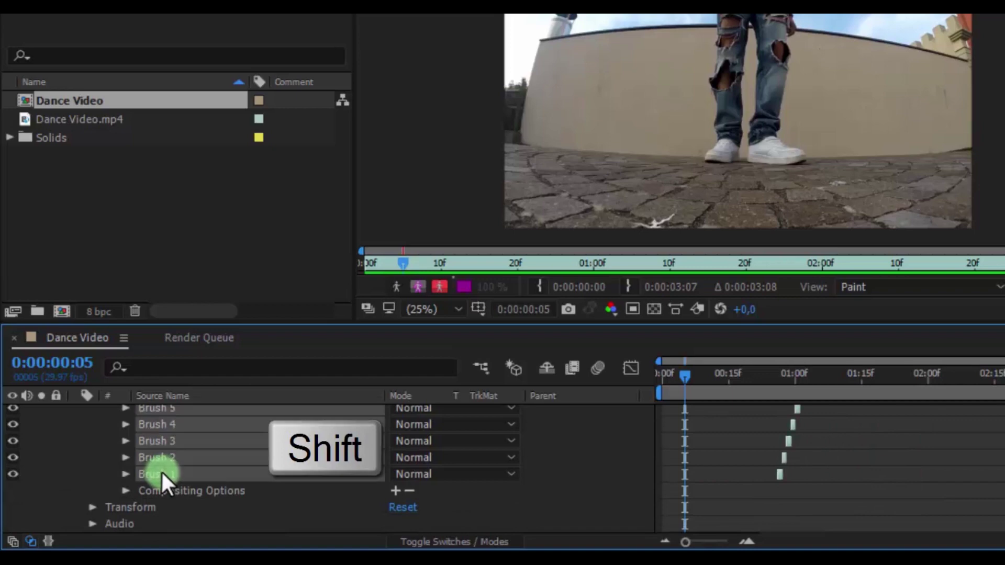
key(ctrl+c)
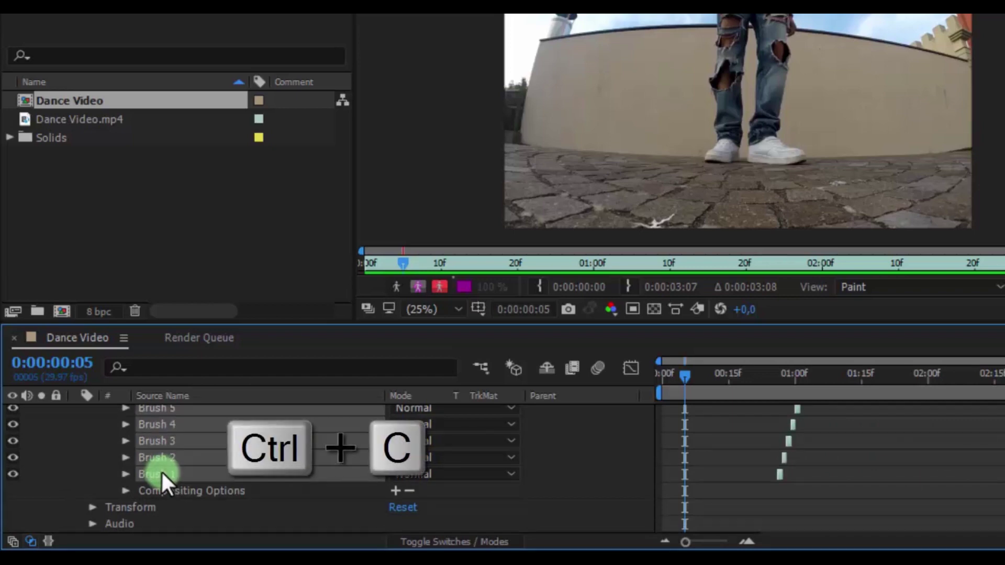
scroll(161, 470, up, 3)
scroll(161, 470, up, 6)
scroll(161, 470, up, 8)
scroll(161, 470, up, 15)
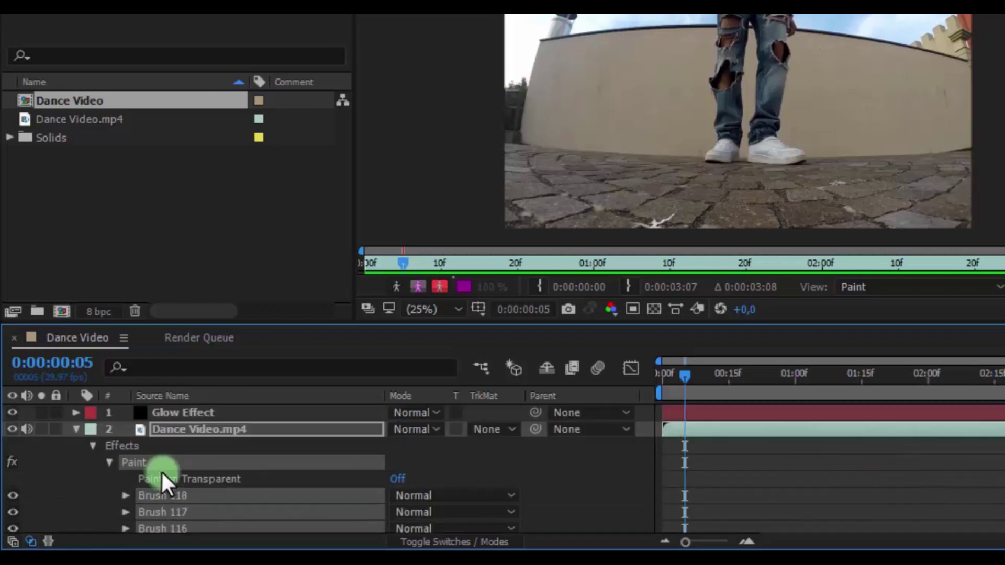
Step: Return to frame 0 and paste the strokes onto the Glow Effect layer
drag(670, 374, 590, 387)
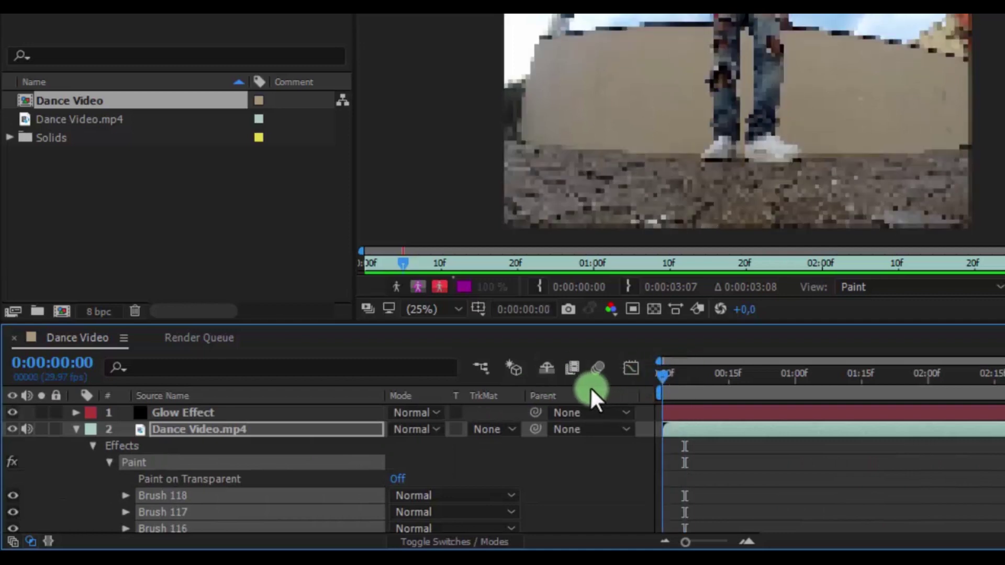
click(201, 415)
key(ctrl+v)
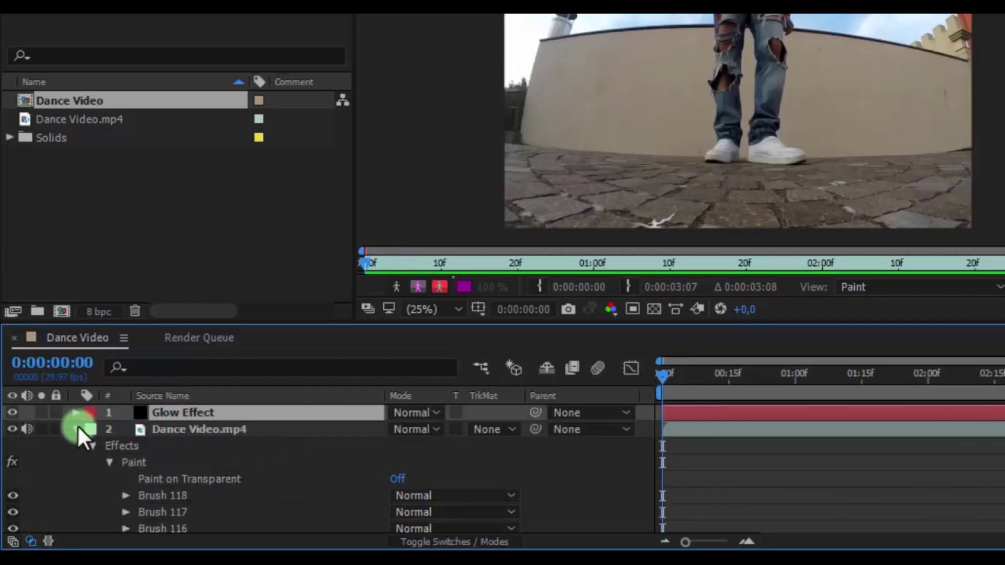
click(75, 429)
click(174, 464)
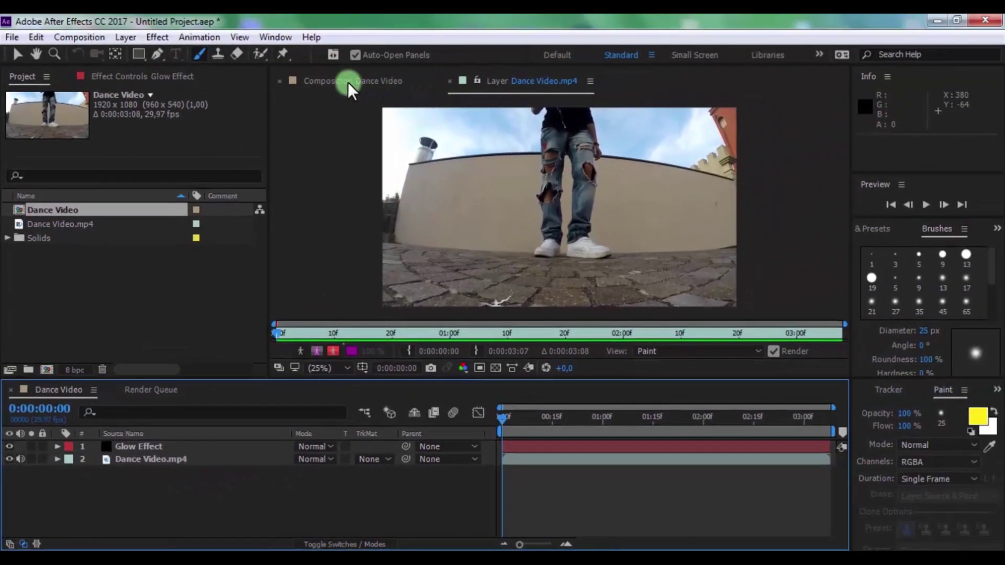
Step: Change the Glow Effect layer's Mode from Normal to Screen, checking strokes around 1:05
click(348, 82)
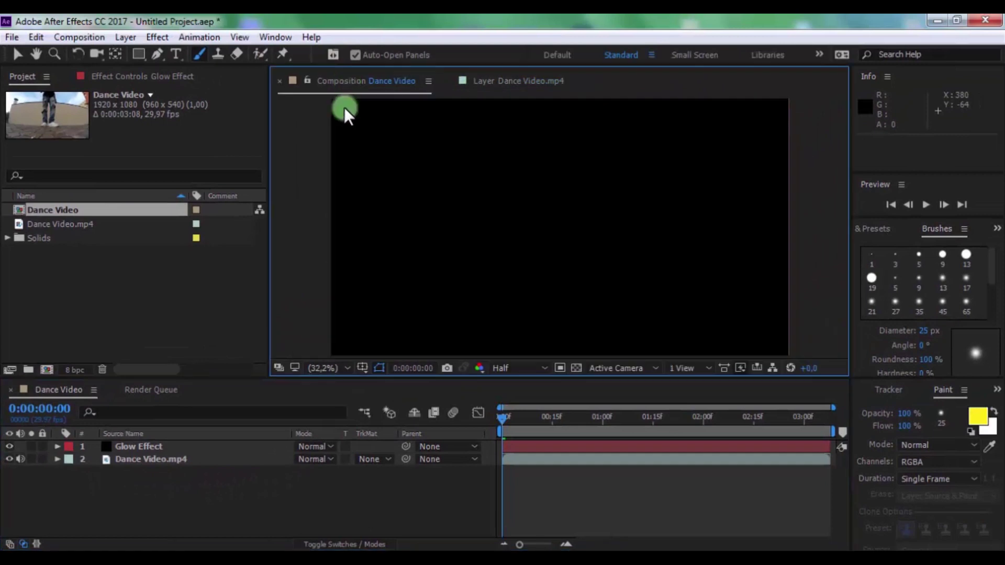
drag(515, 414, 667, 416)
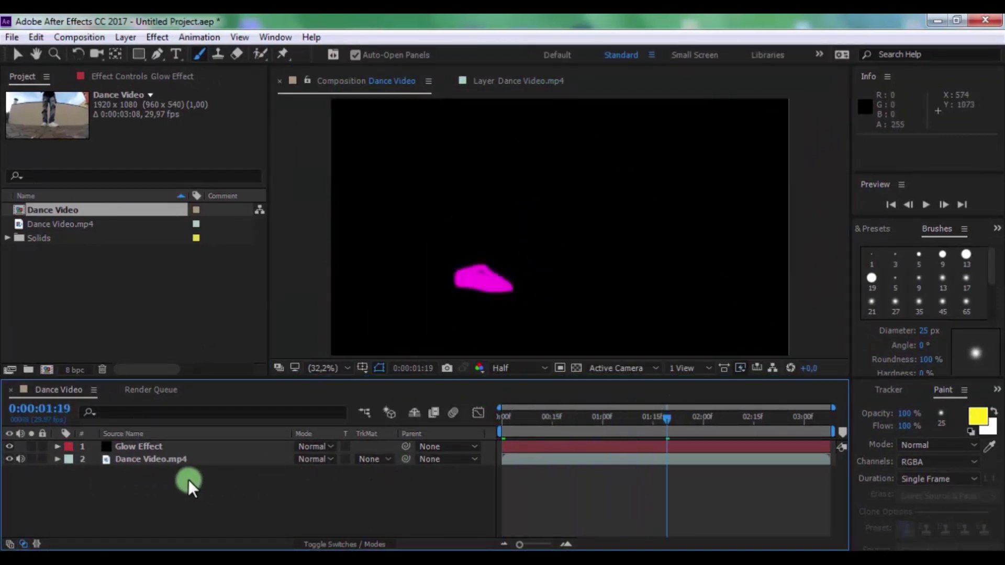
click(139, 447)
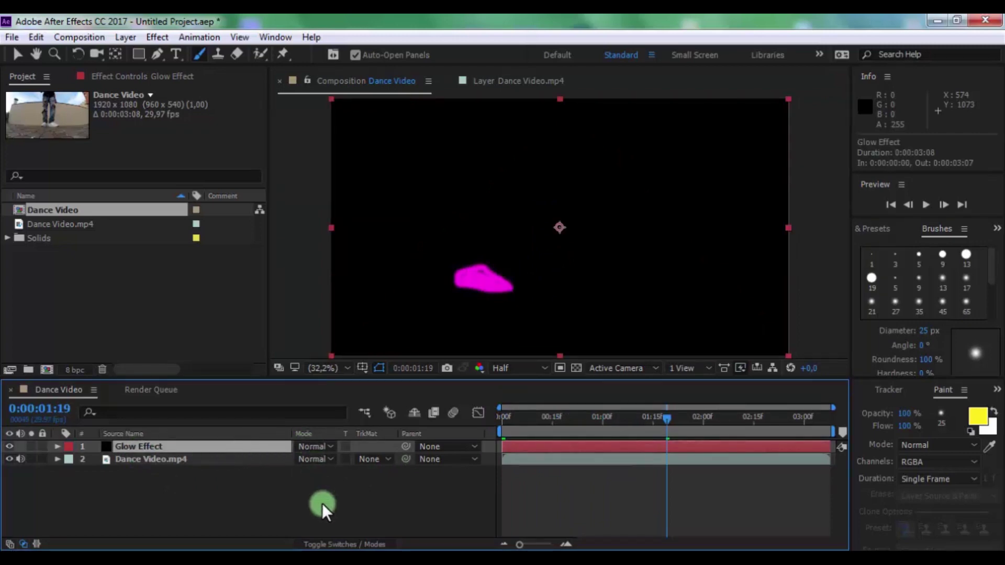
click(313, 447)
click(375, 256)
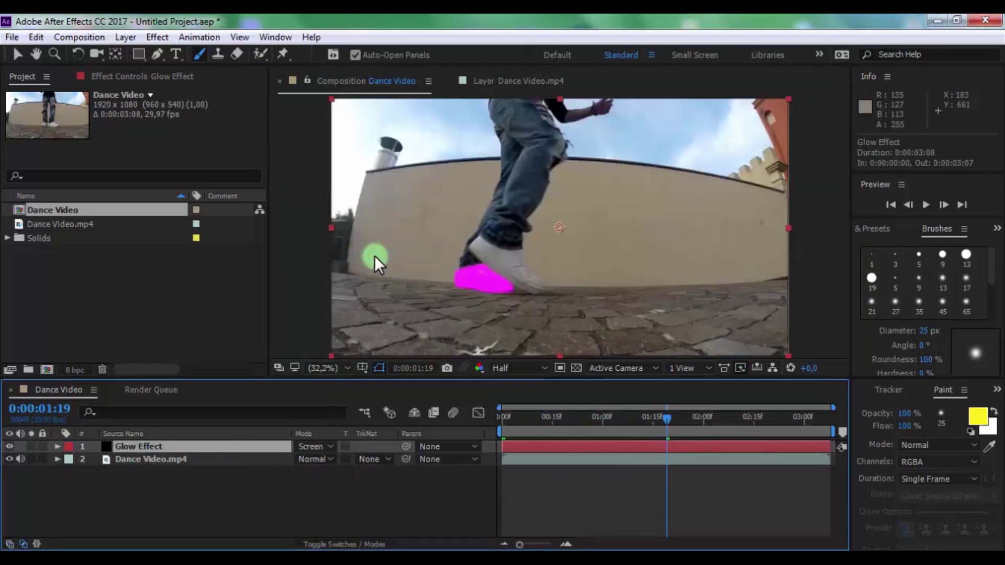
click(293, 494)
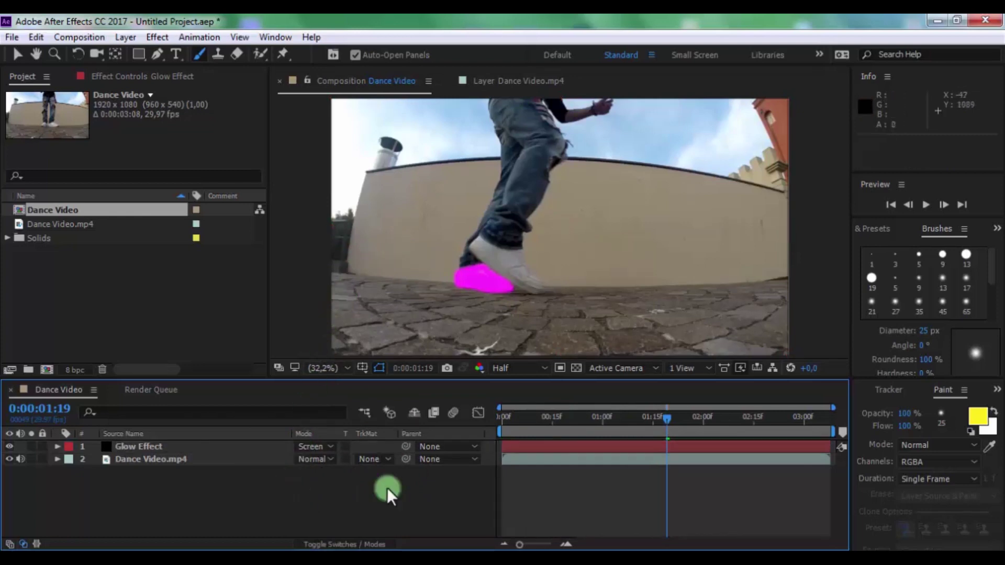
drag(548, 417, 619, 412)
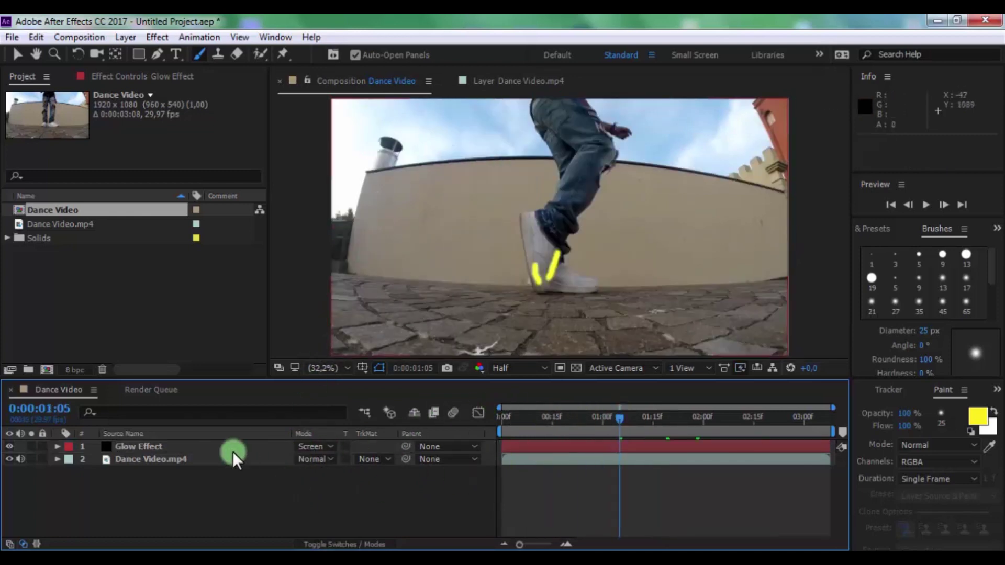
Step: Apply Stylize > Glow to the Glow Effect solid with threshold 70% and radius 30
click(166, 448)
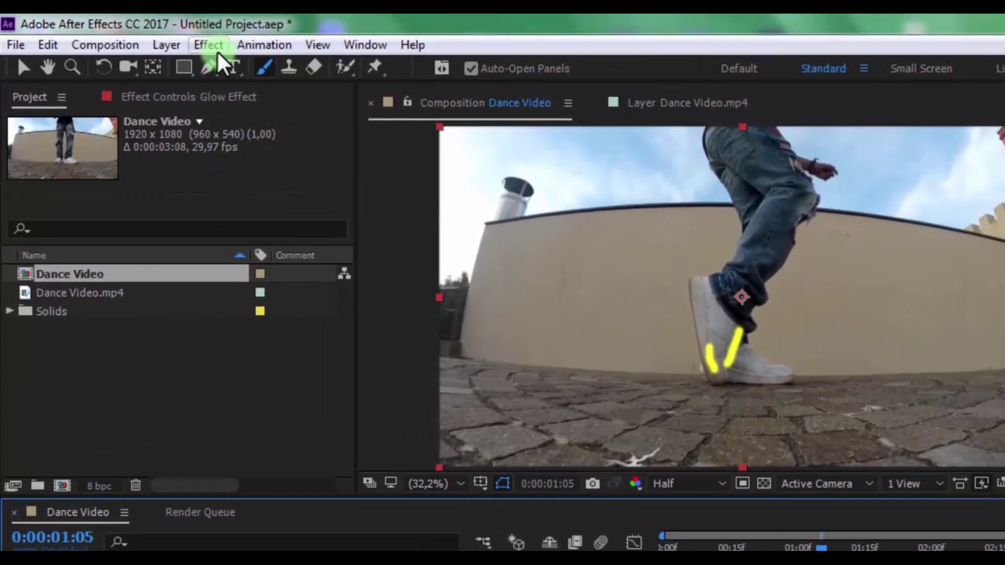
click(217, 51)
mouse_move(237, 431)
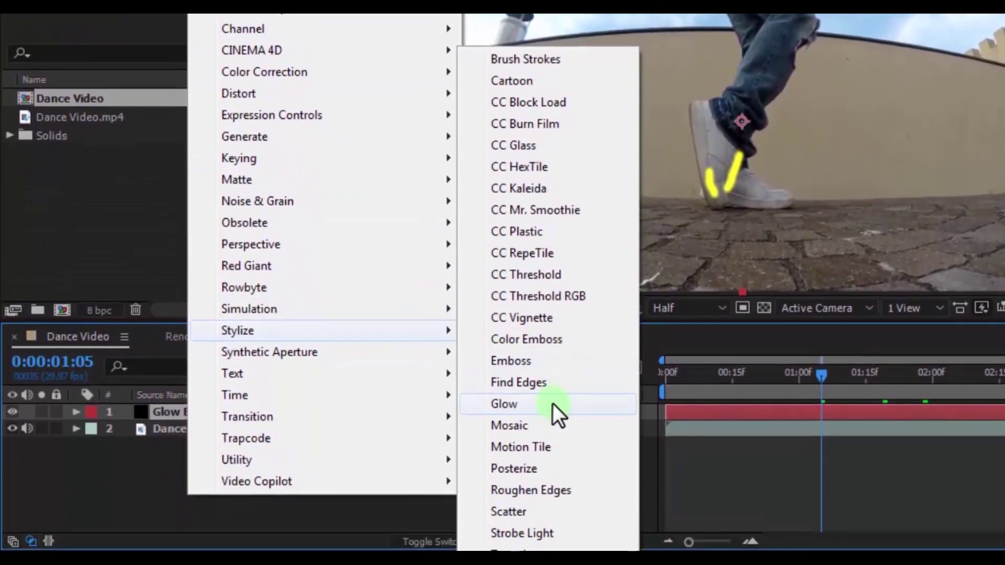
click(549, 447)
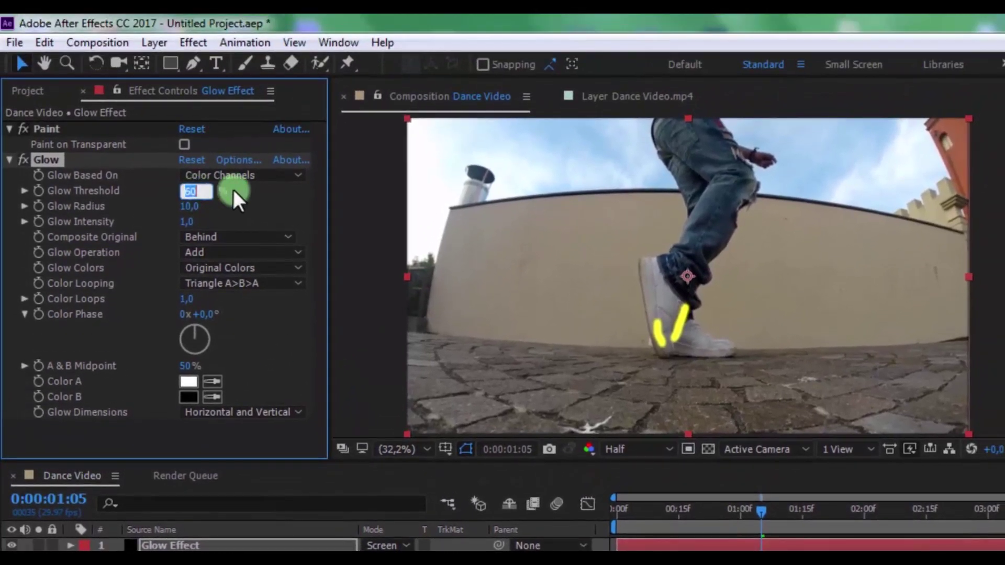
text(70)
key(Return)
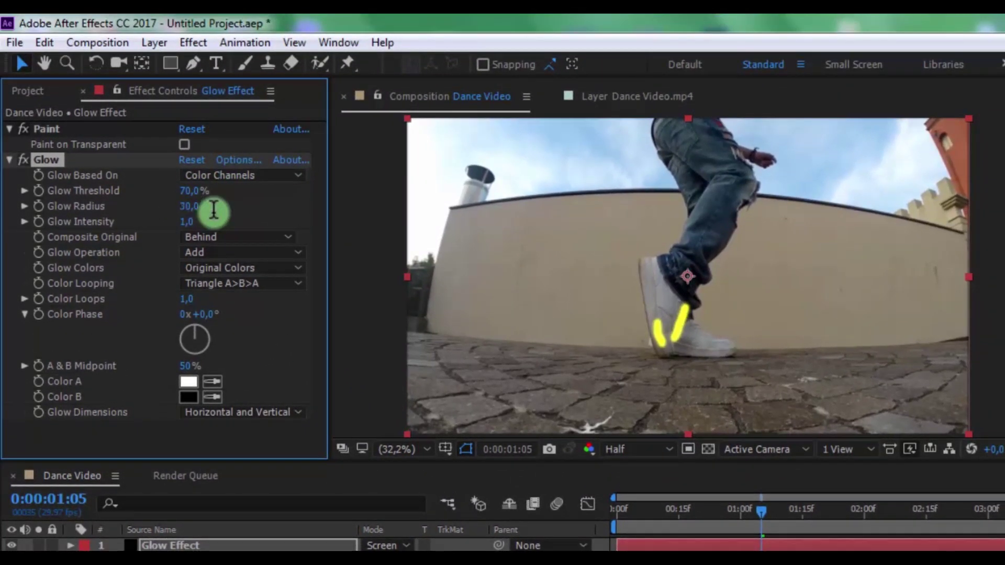
Step: Copy and paste the Glow effect to create a duplicate Glow 2
click(8, 162)
click(49, 157)
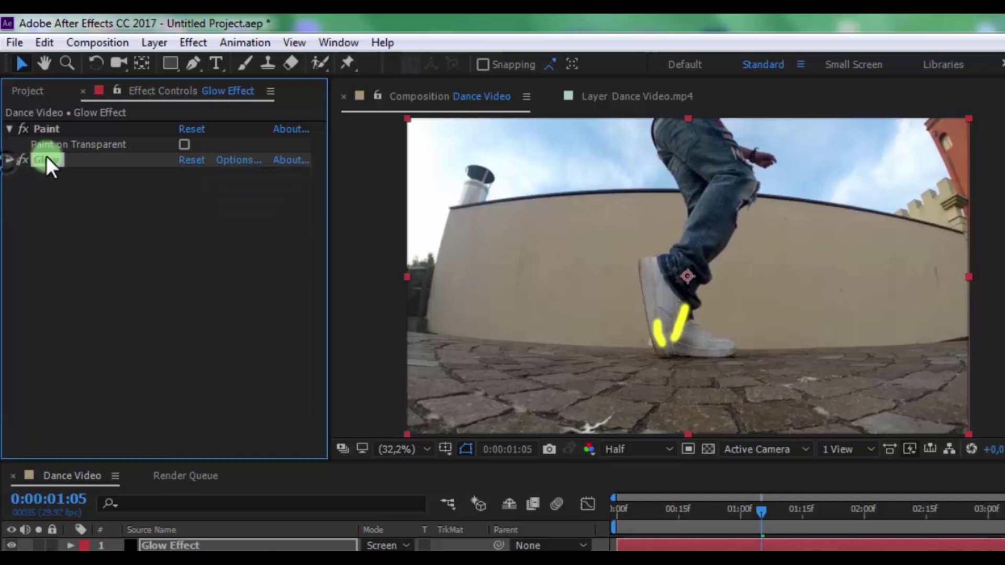
key(ctrl+c)
key(ctrl+v)
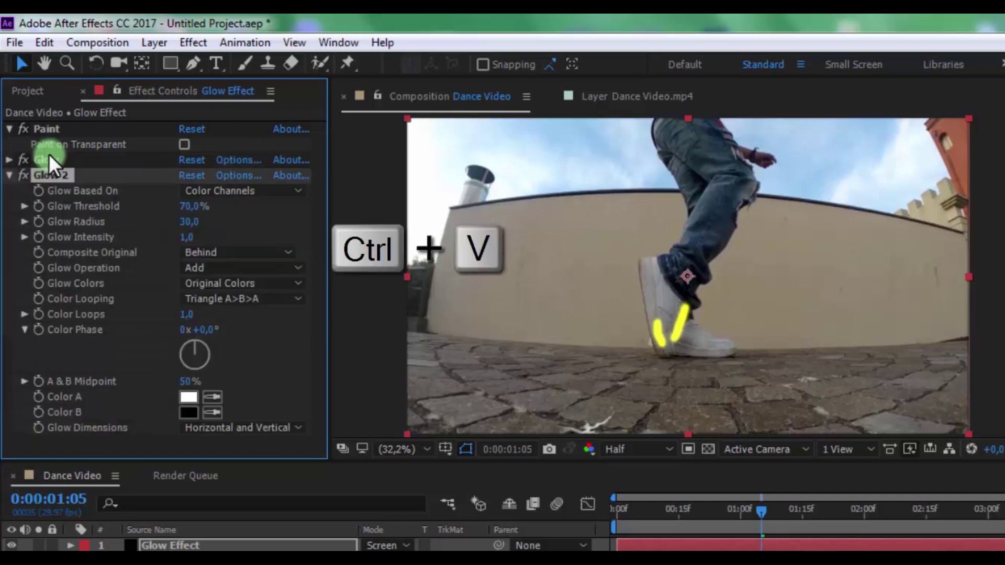
click(10, 173)
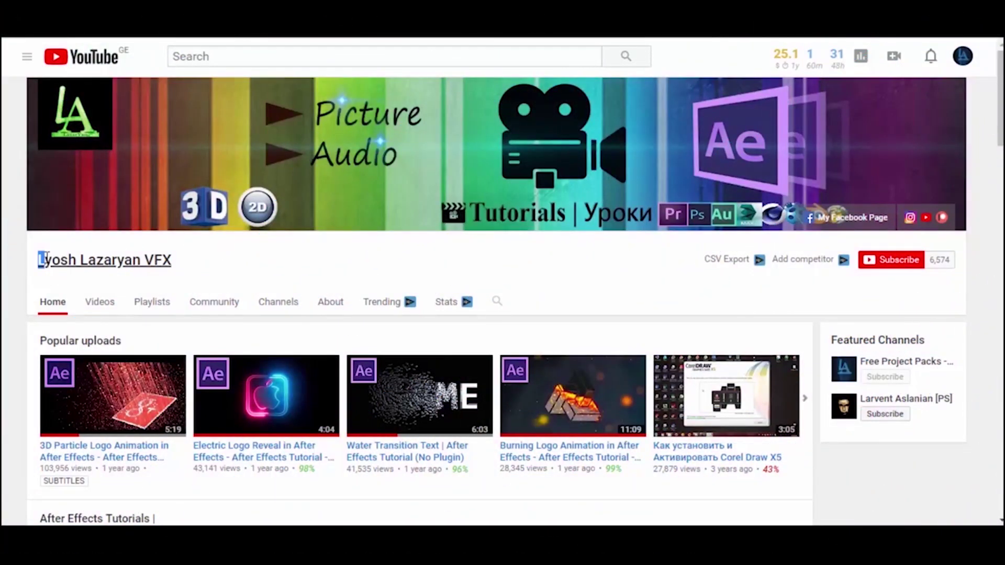
Step: Subscribe to Lyosh Lazaryan VFX and save notifications set to All
drag(49, 257, 173, 261)
click(219, 276)
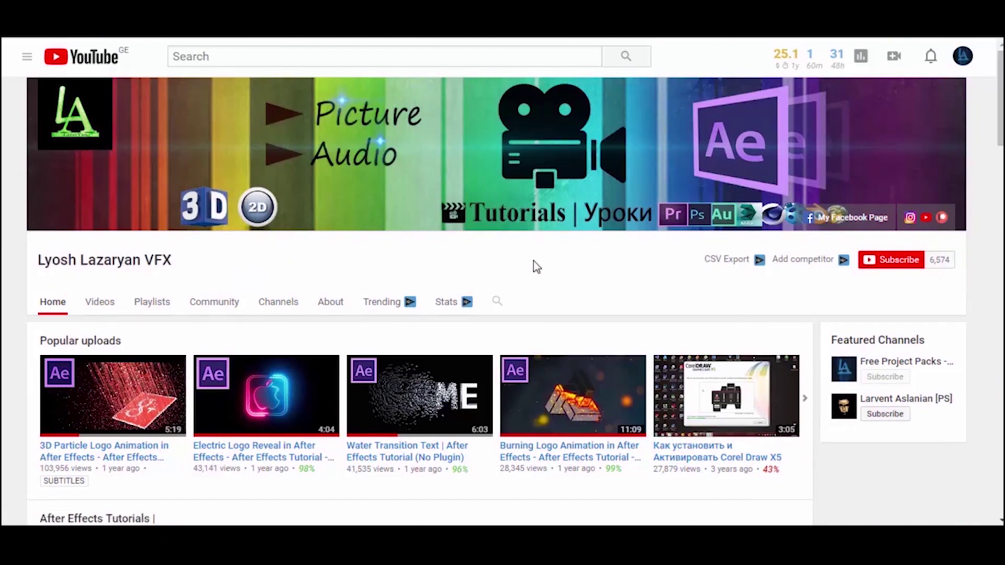
click(888, 266)
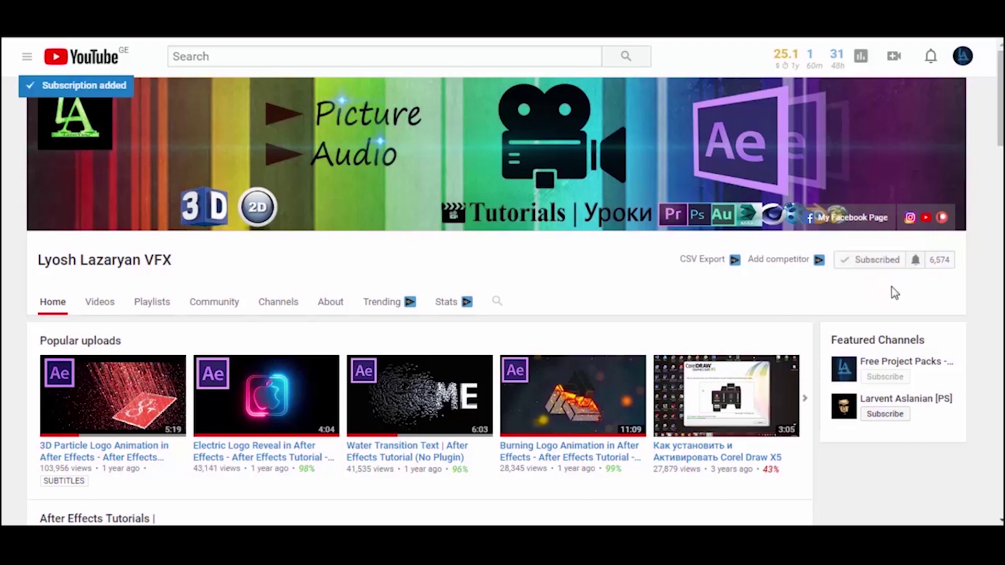
click(916, 263)
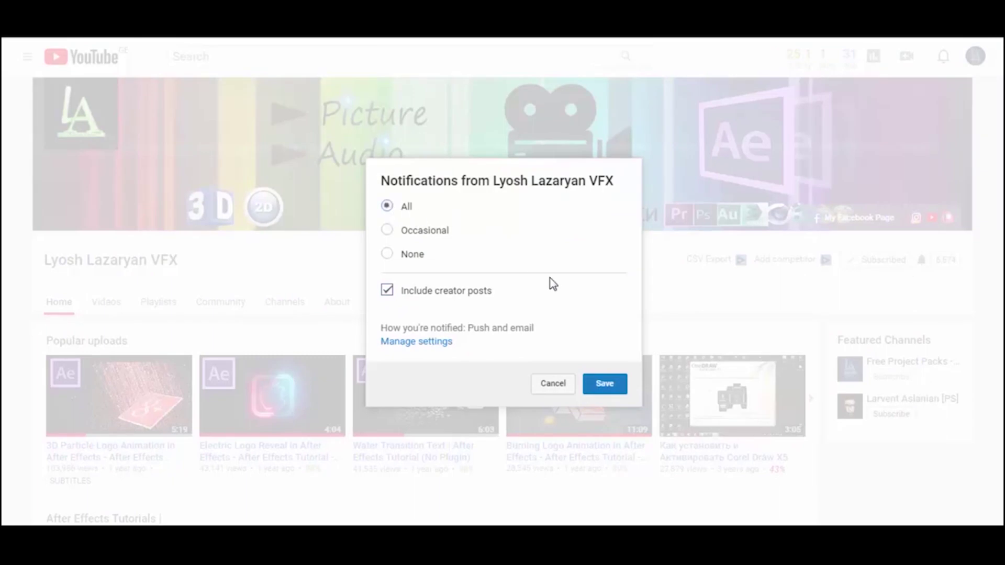
click(606, 390)
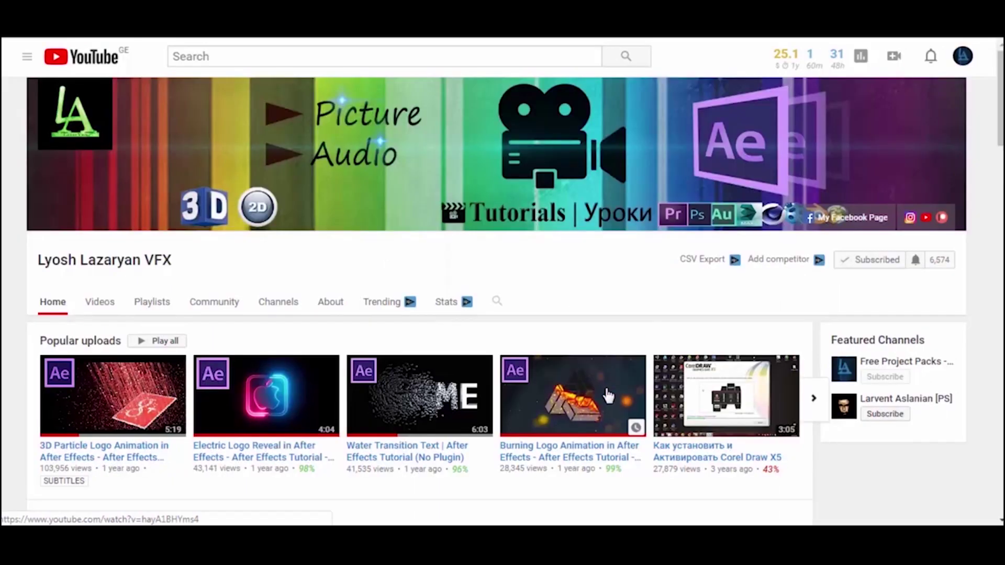